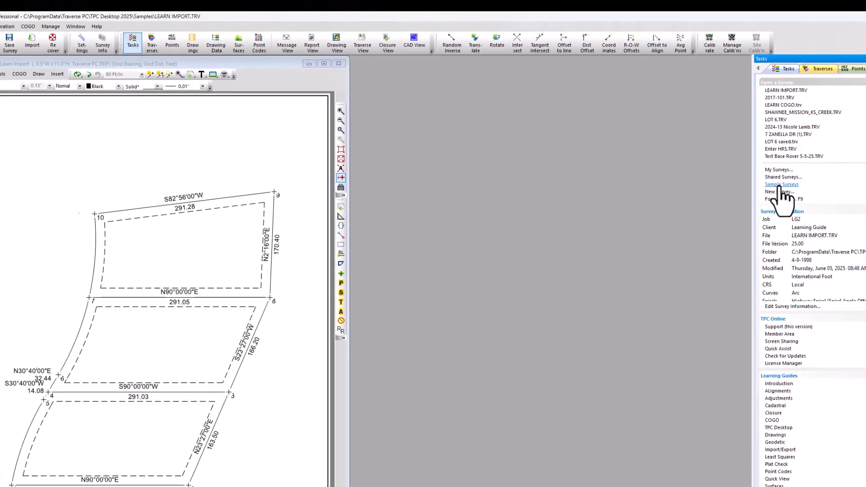
Open the sample survey LEARN IMPORT.TRV from the Samples folder
click(592, 174)
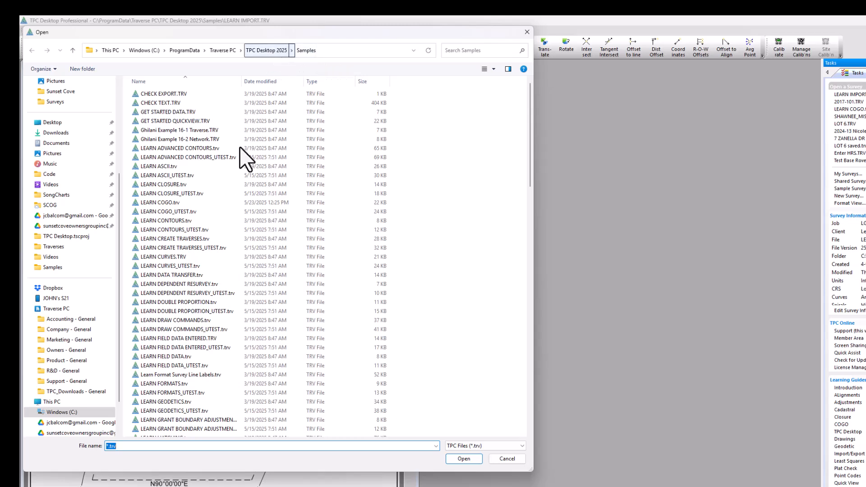
drag(529, 131, 511, 189)
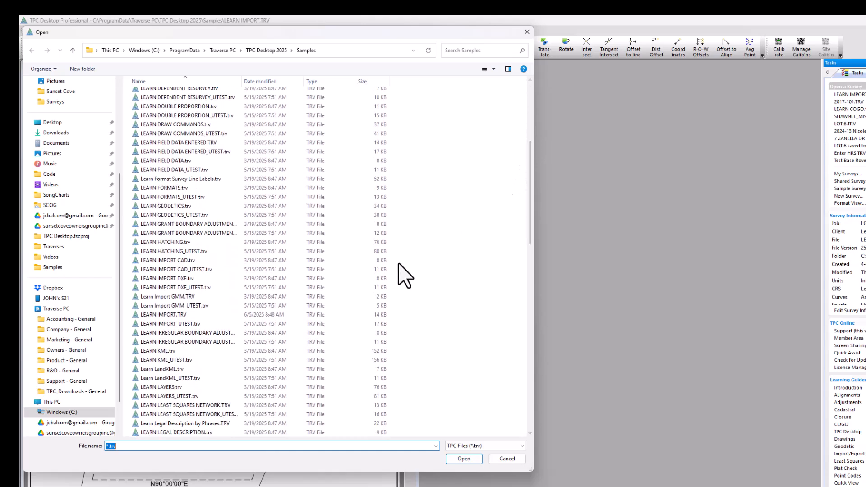
click(182, 315)
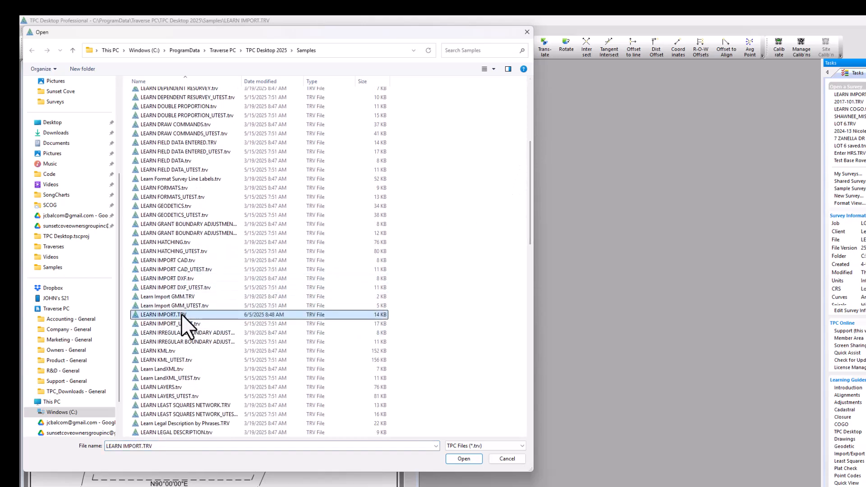
double_click(220, 316)
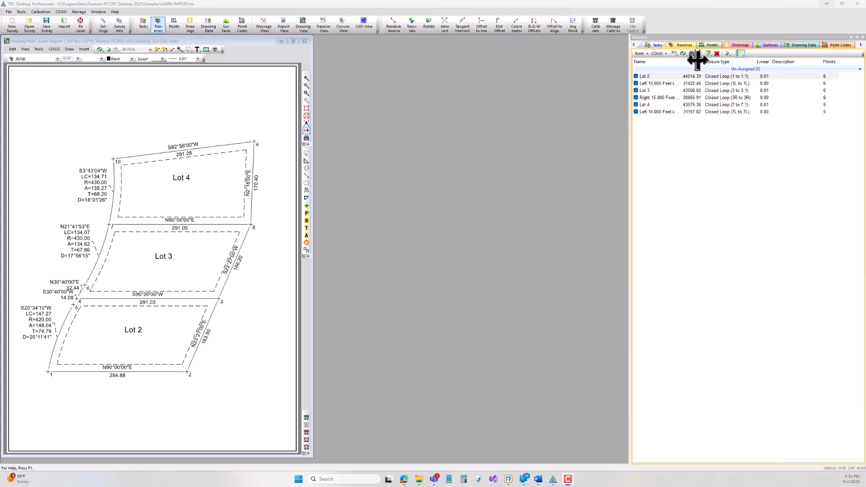
Begin a new traverse from the survey's traverse list and name it Lot 5
click(683, 45)
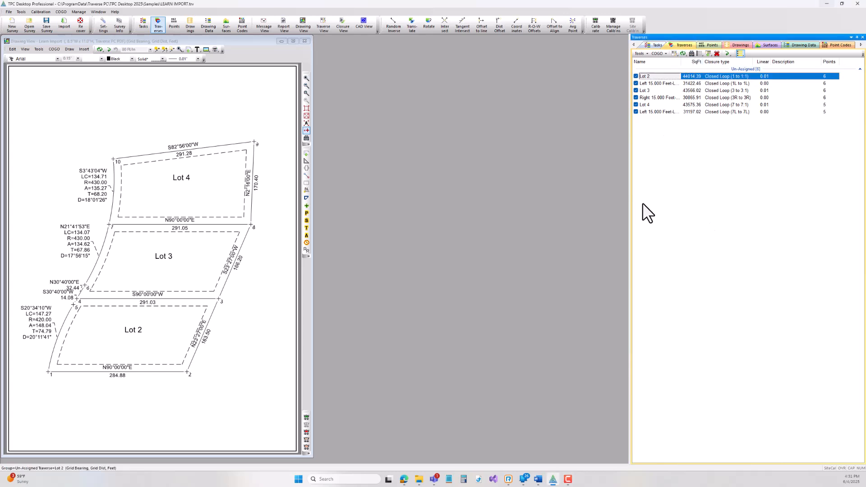
double_click(652, 129)
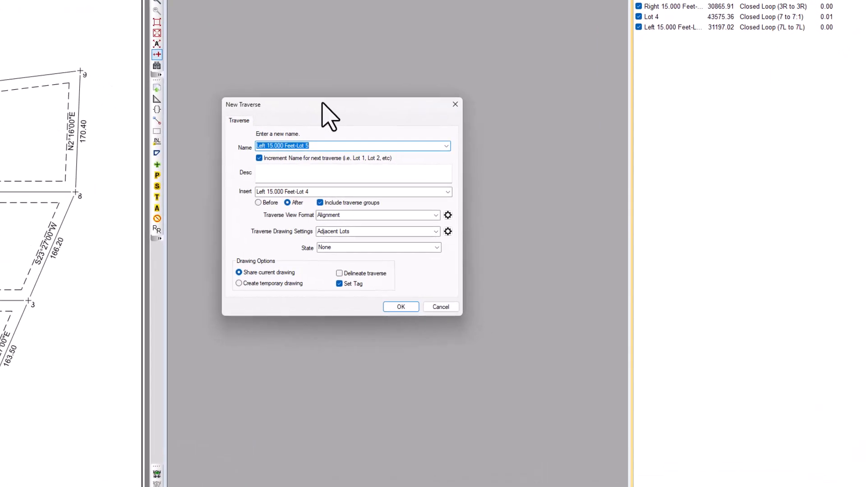
text(Lot 5)
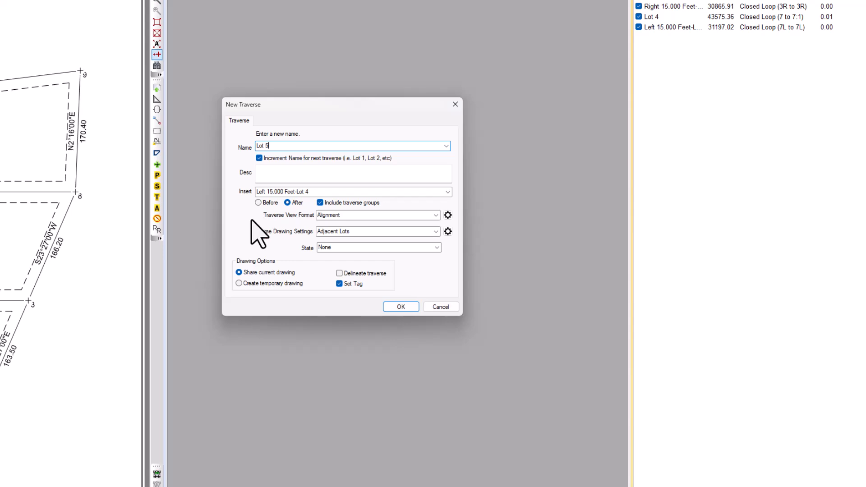
Set the new traverse's view format to Deed w/curves and review its display and edit sequences
click(436, 215)
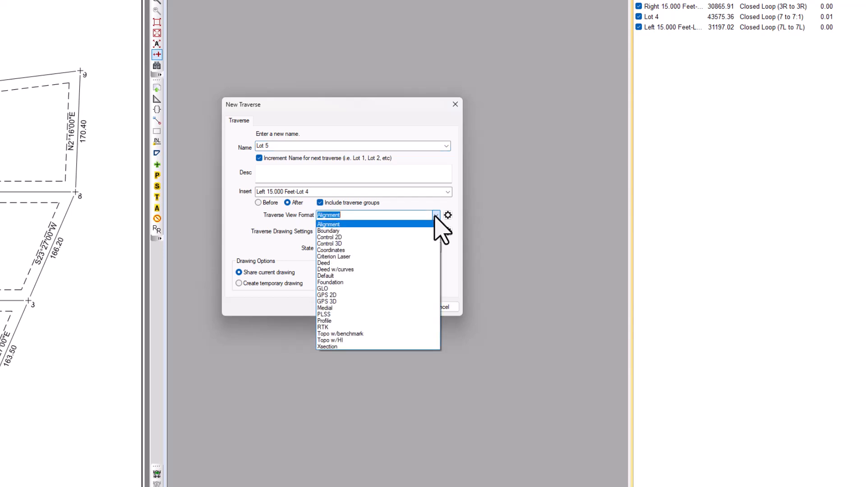
click(361, 269)
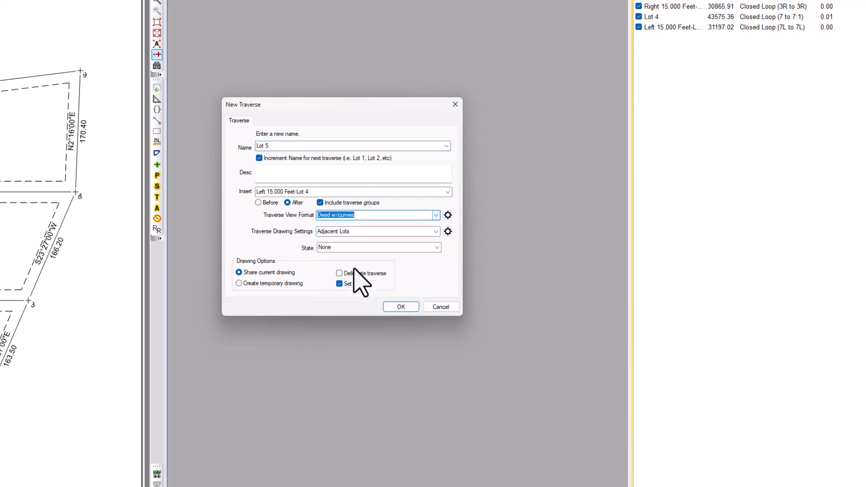
click(447, 215)
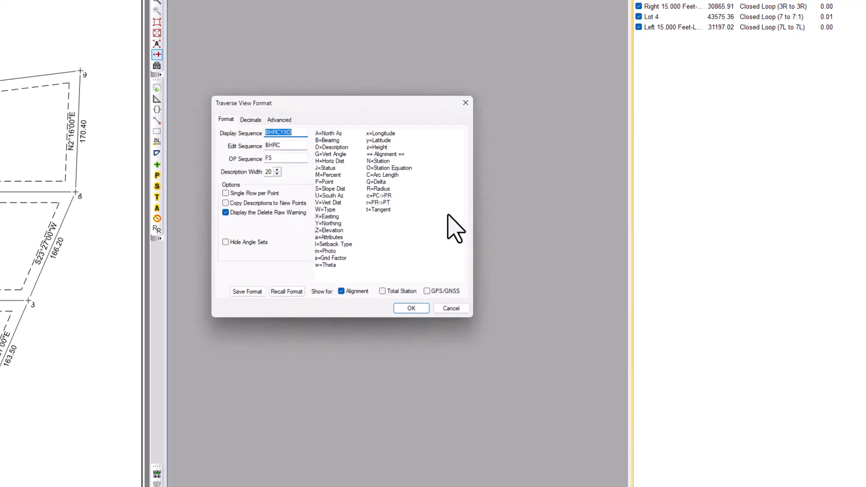
click(300, 134)
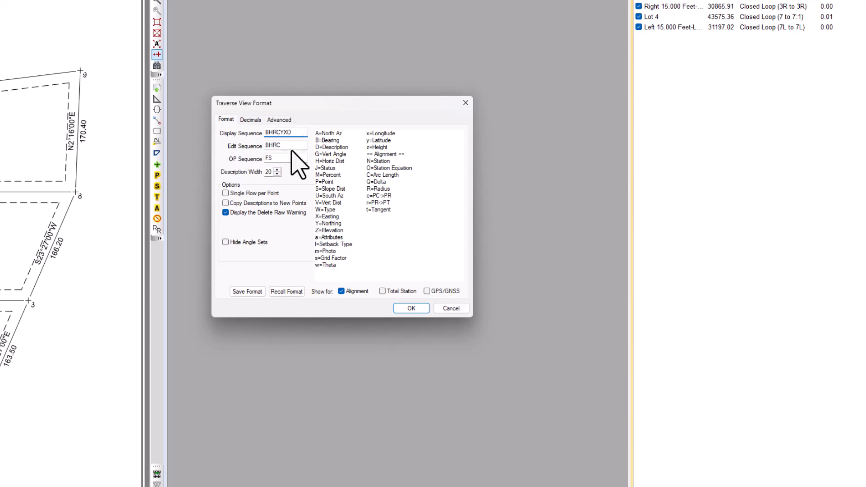
click(291, 148)
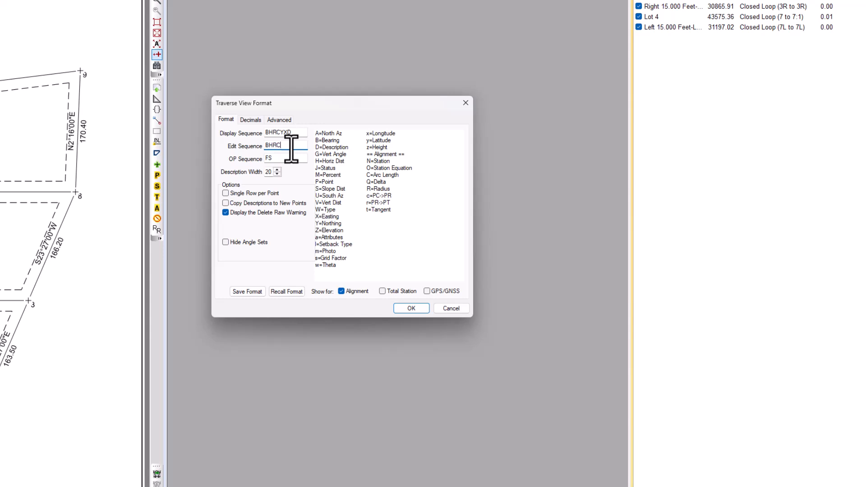
click(411, 308)
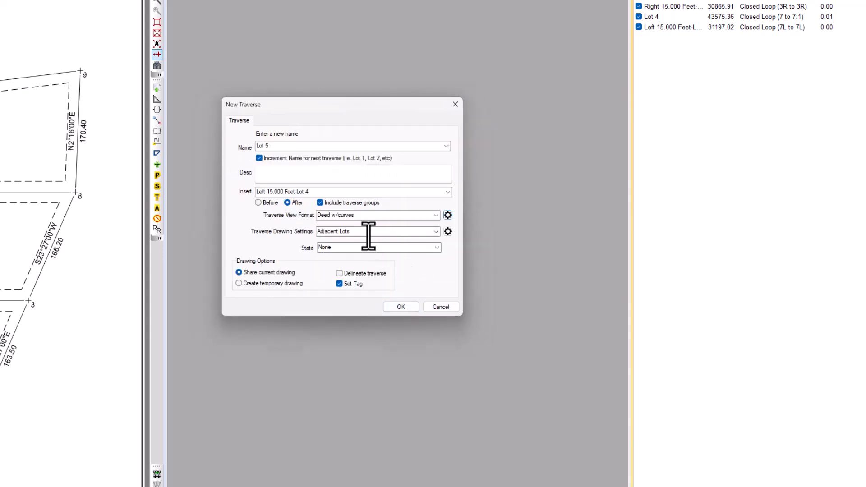
Apply the Property Lines drawing settings to Lot 5, then review and accept their line, point and symbol options
click(436, 231)
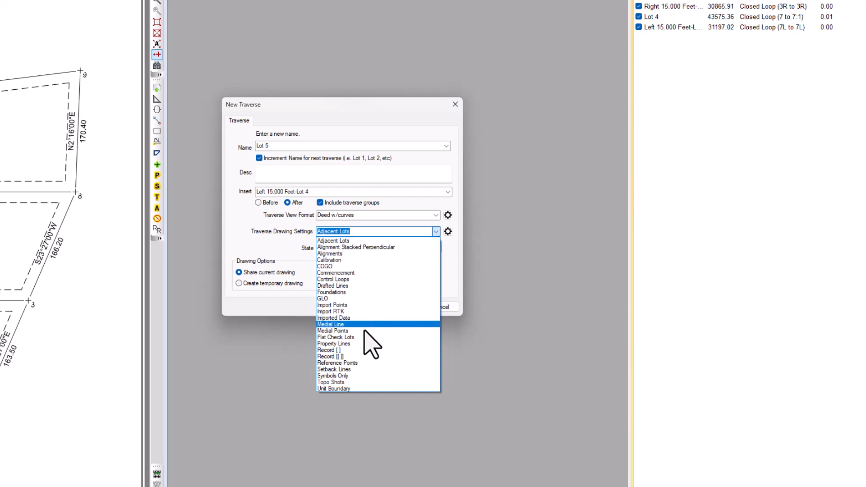
click(350, 343)
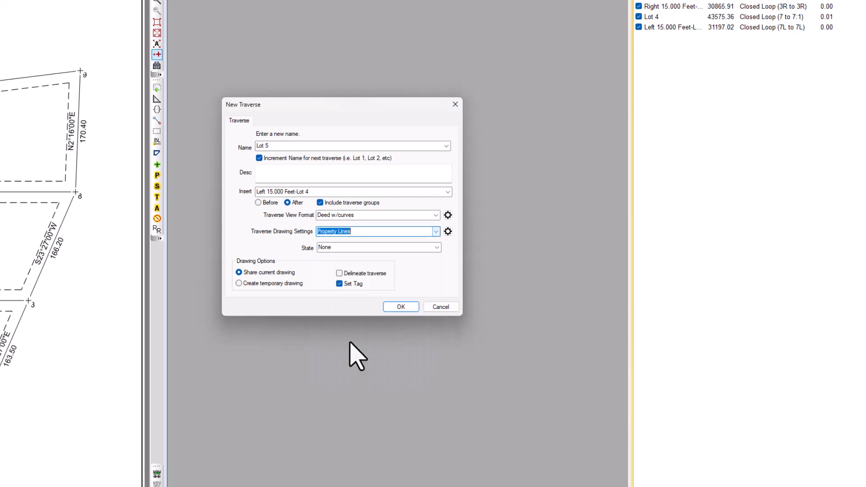
click(447, 231)
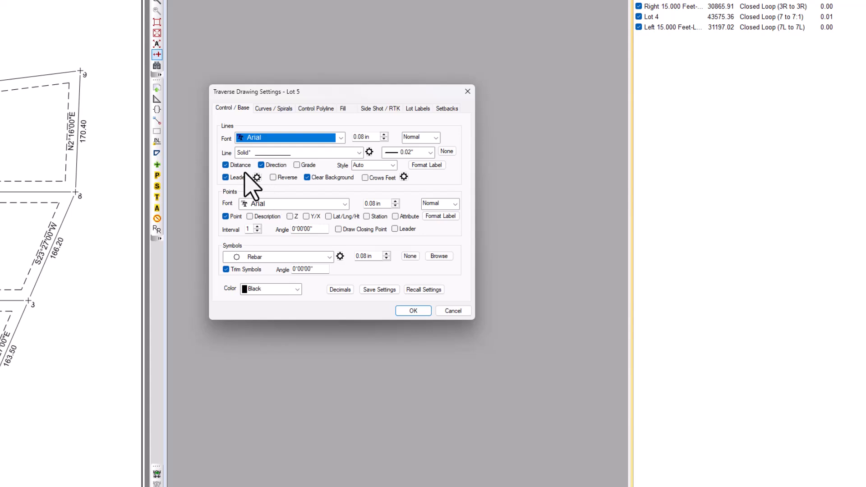
click(248, 230)
text(1)
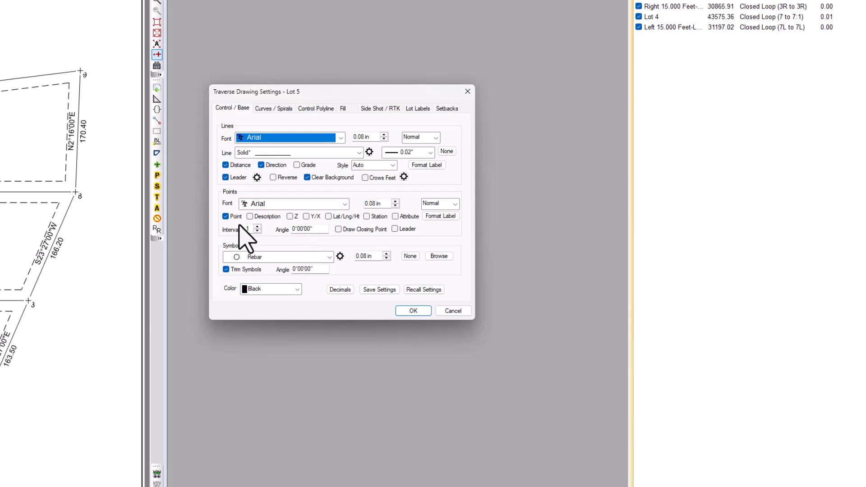
click(413, 311)
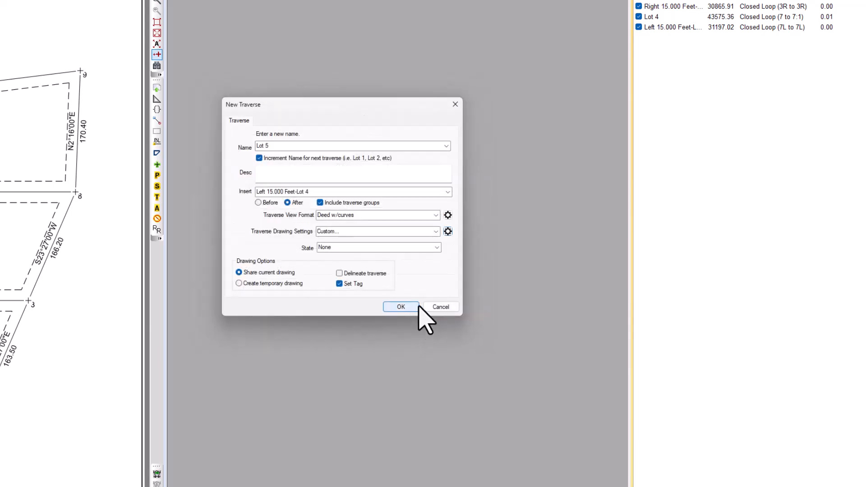
Check the available drawing settings without changing the selection and create the Lot 5 traverse
click(435, 231)
click(435, 231)
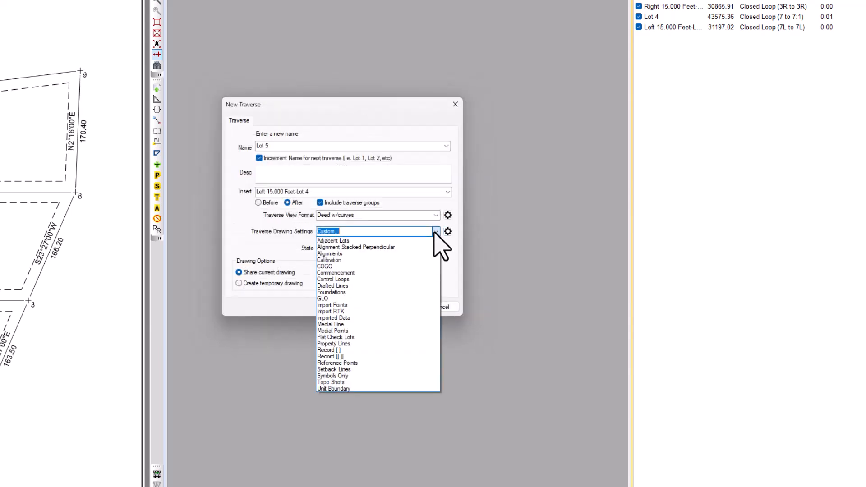
click(455, 262)
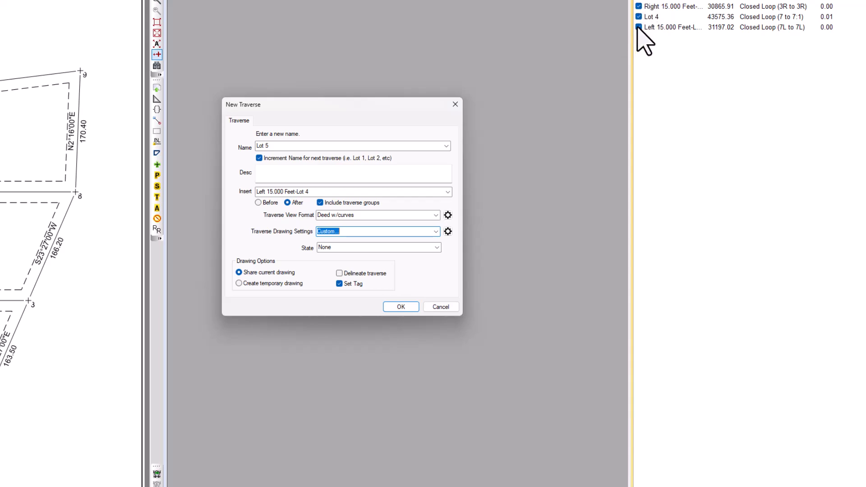
click(401, 306)
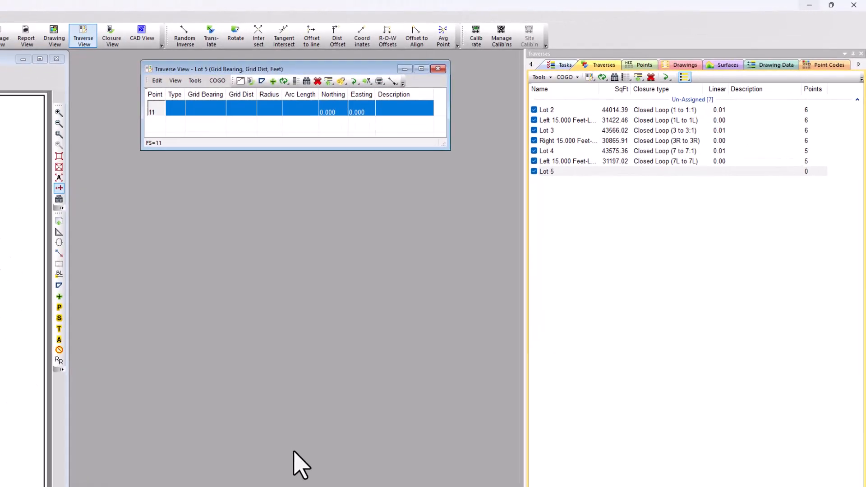
Examine the survey's point list and the line between points 9 and 10 on Lot 4 in the drawing
click(630, 68)
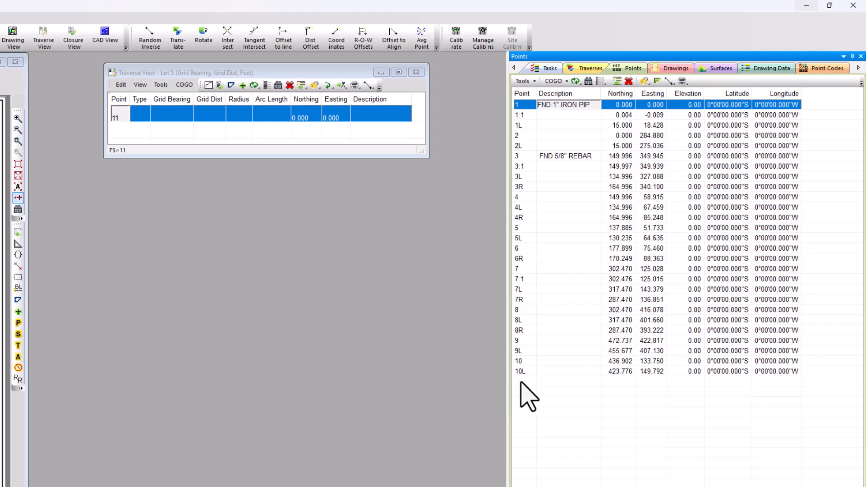
click(181, 78)
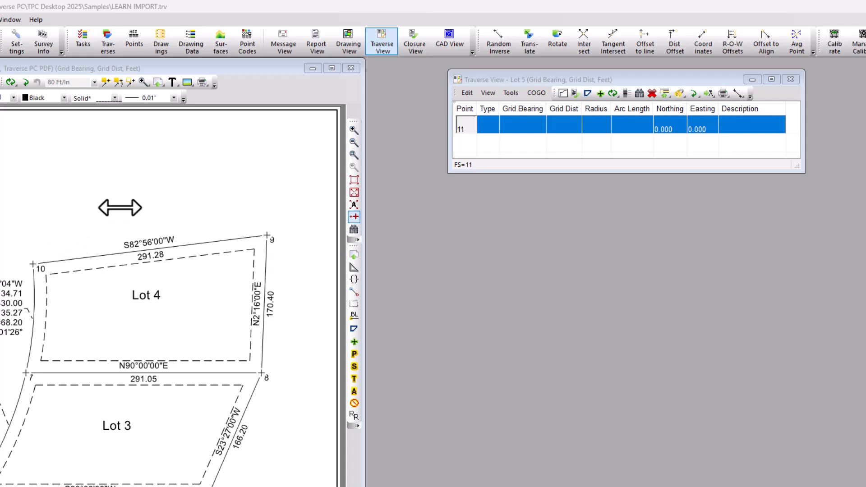
click(100, 295)
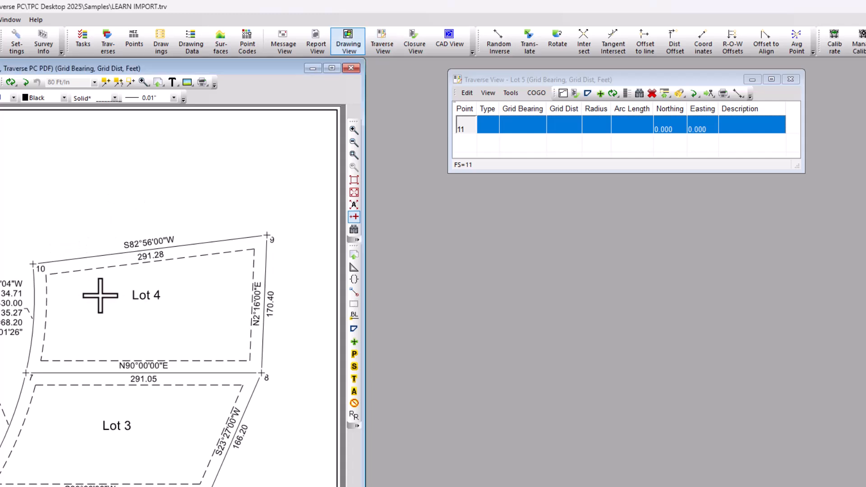
mouse_move(95, 258)
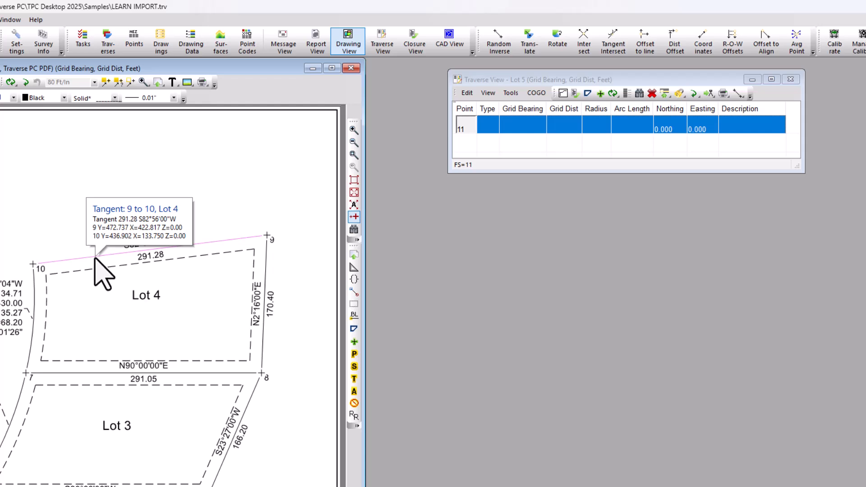
mouse_move(44, 271)
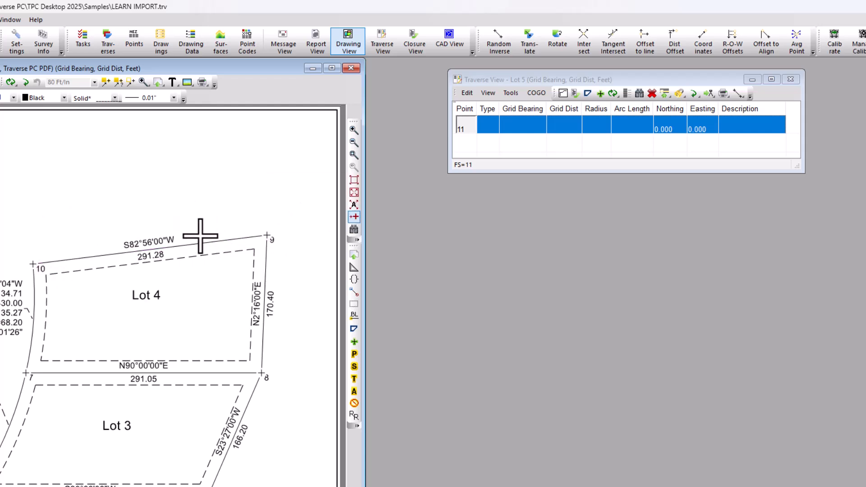
mouse_move(189, 245)
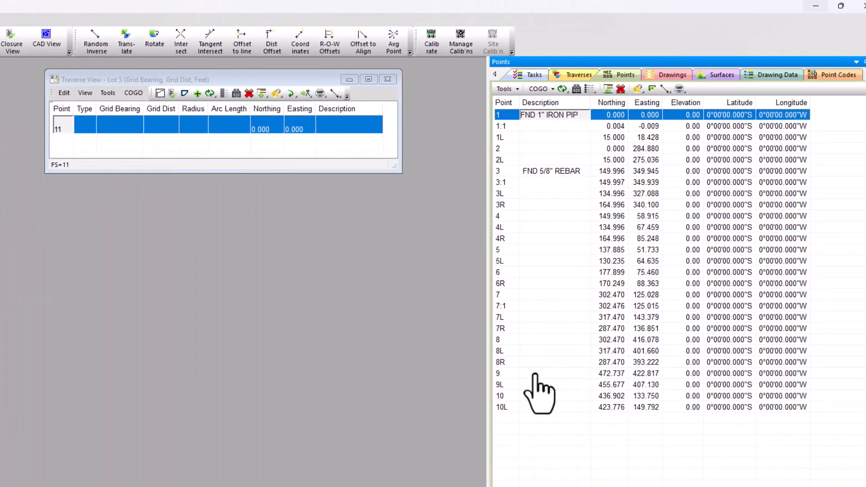
click(685, 374)
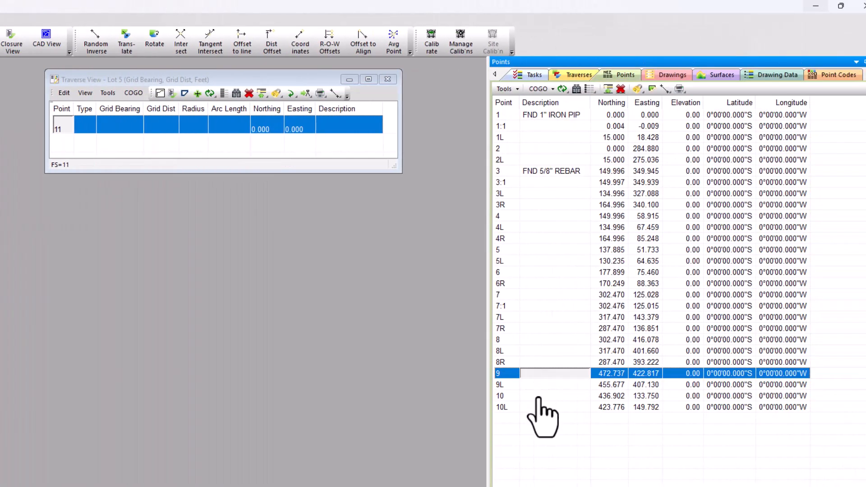
click(539, 397)
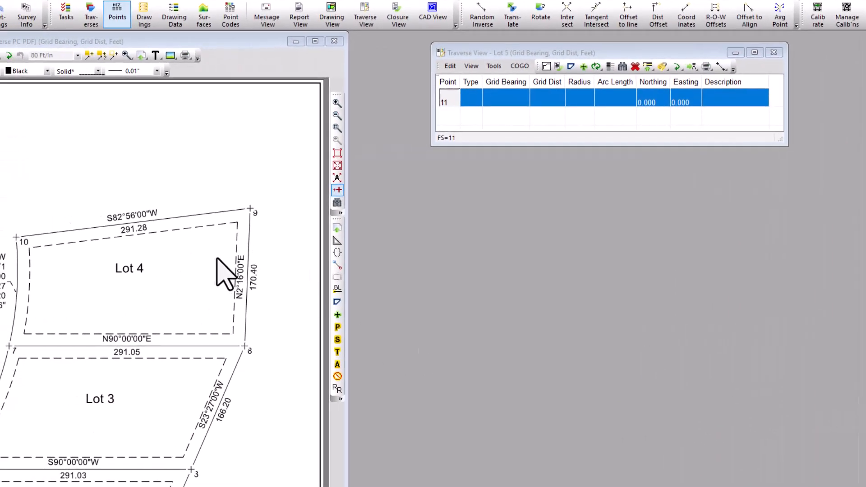
Enter point 10 as Lot 5's first point, recalling the existing point and its coordinates
click(481, 54)
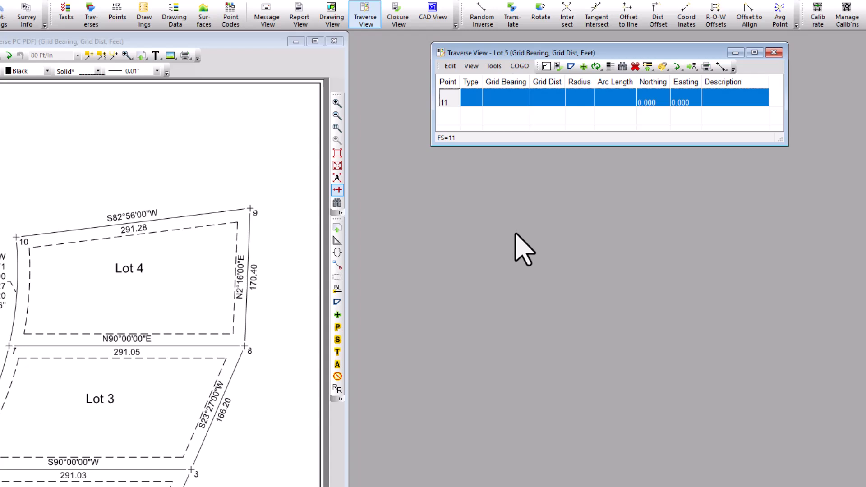
text(10)
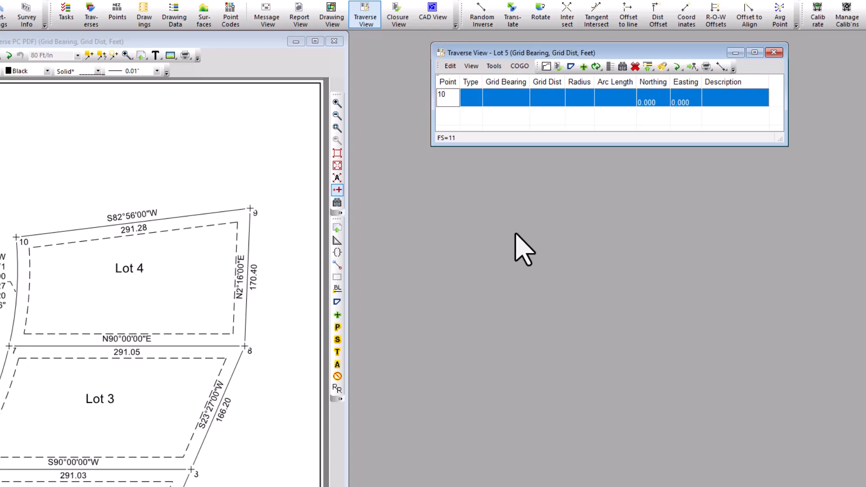
key(Return)
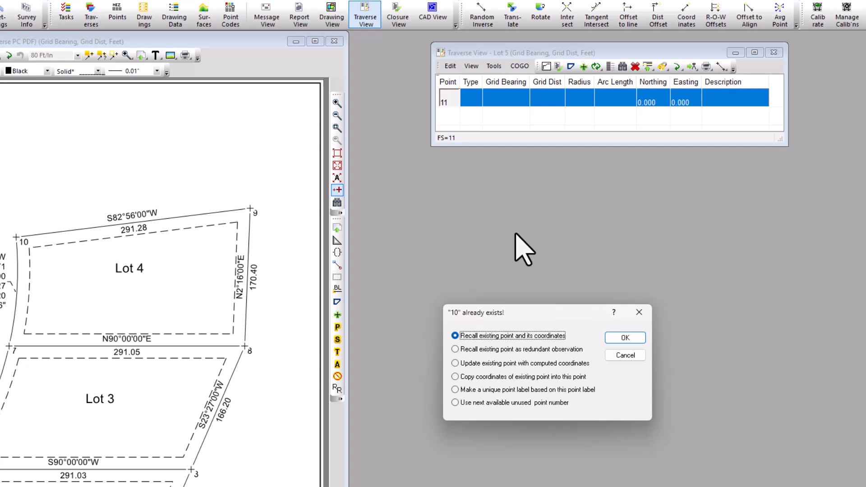
key(Return)
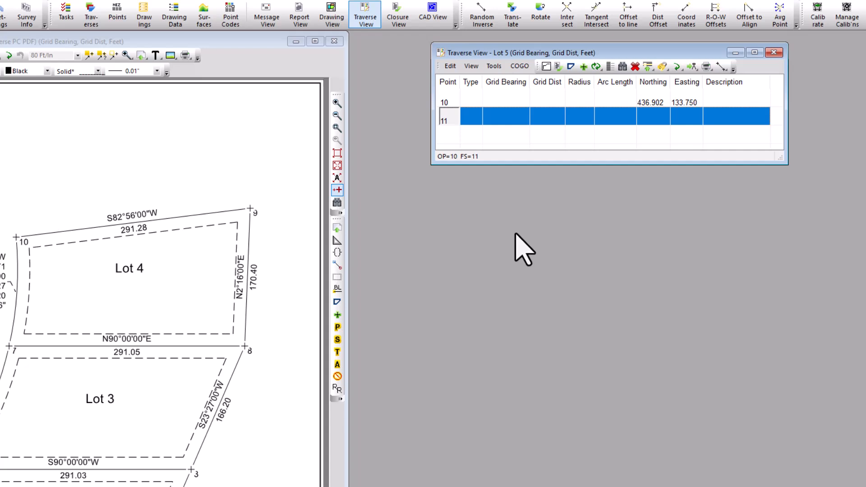
Add point 9 as the second point of Lot 5, recalling the existing point and its coordinates
text(9)
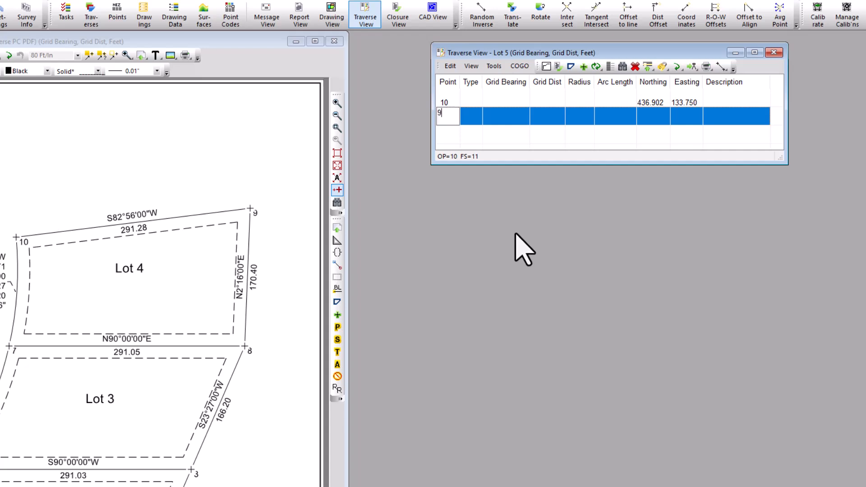
key(Return)
key(Return)
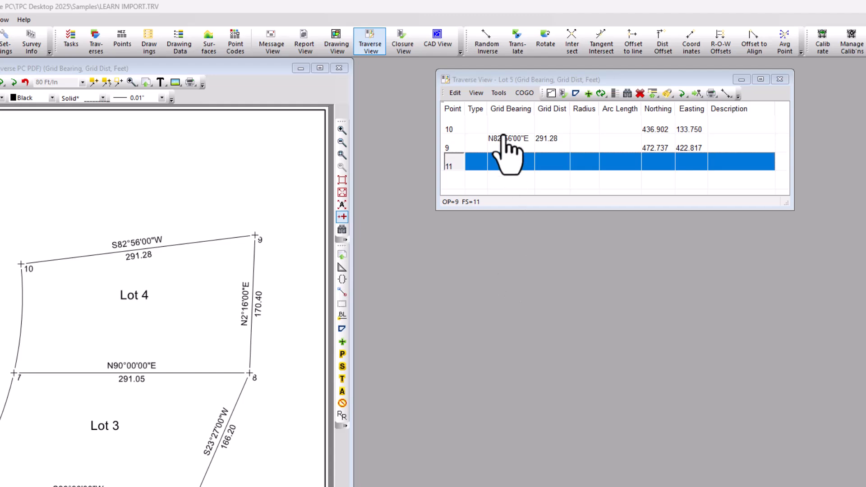
Look up the Traverse View help topic, browse the neighbouring topics in the help contents, and close the help page
click(490, 78)
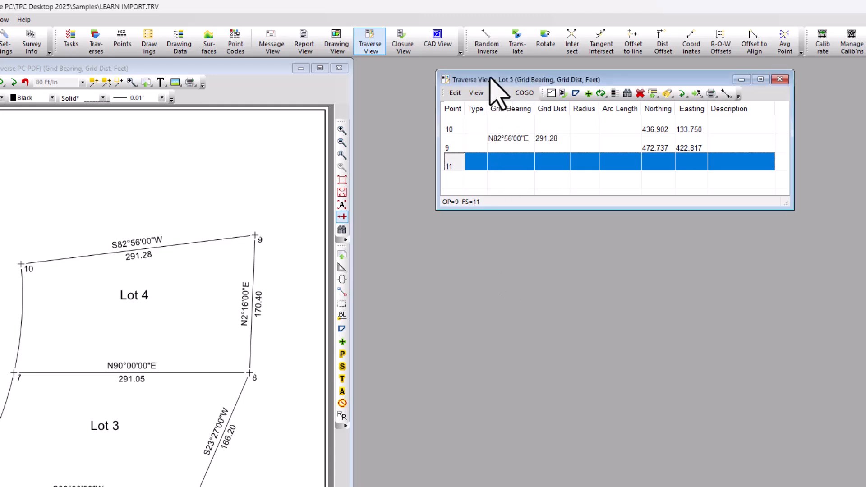
key(F1)
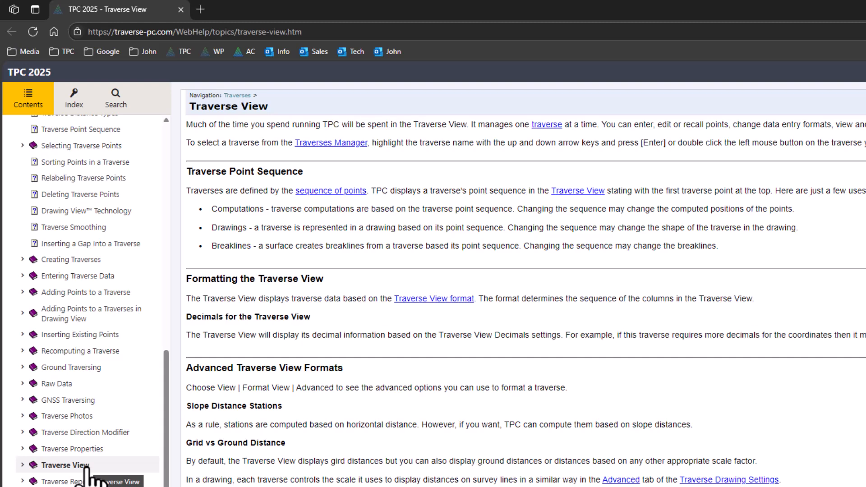
drag(165, 464, 167, 409)
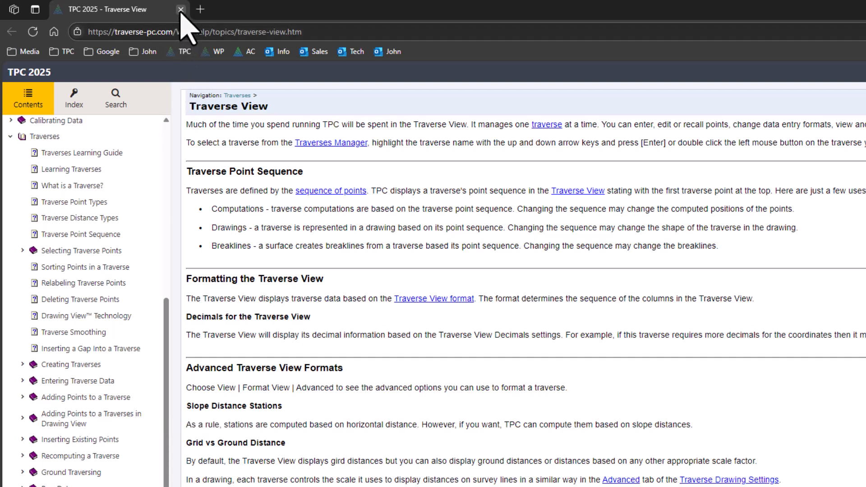
click(181, 10)
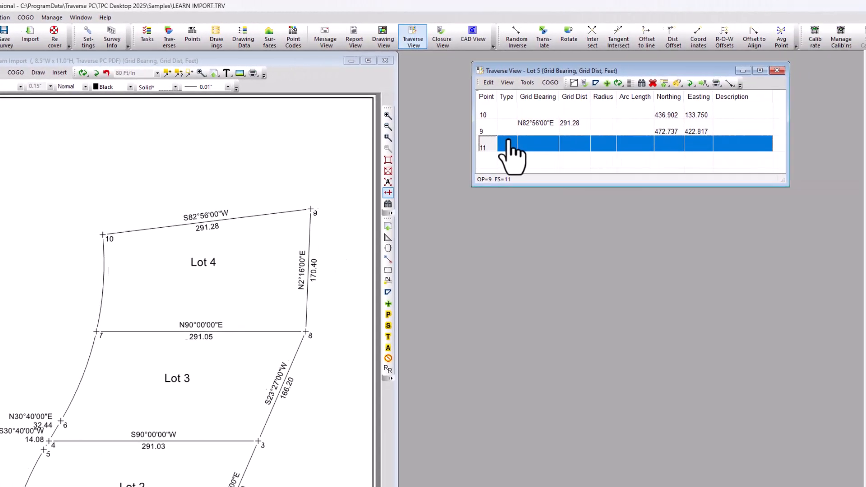
Review the options for inserting existing points into Lot 5 and close the dialog without inserting any
click(488, 83)
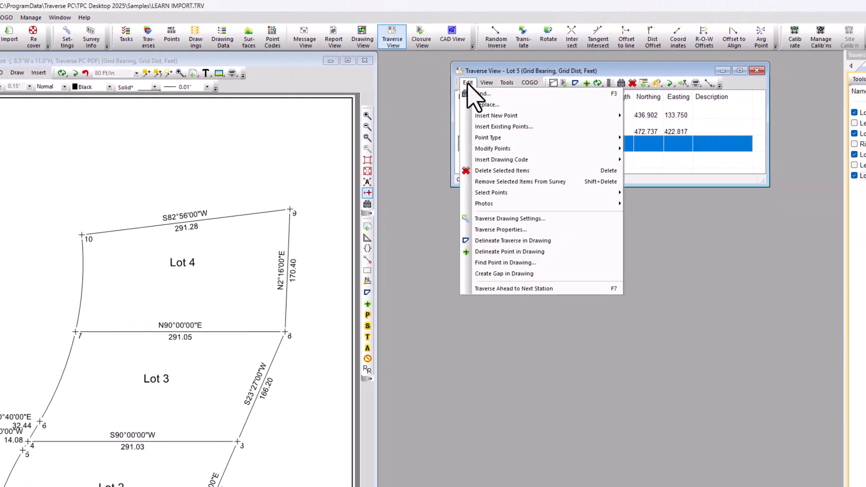
click(489, 131)
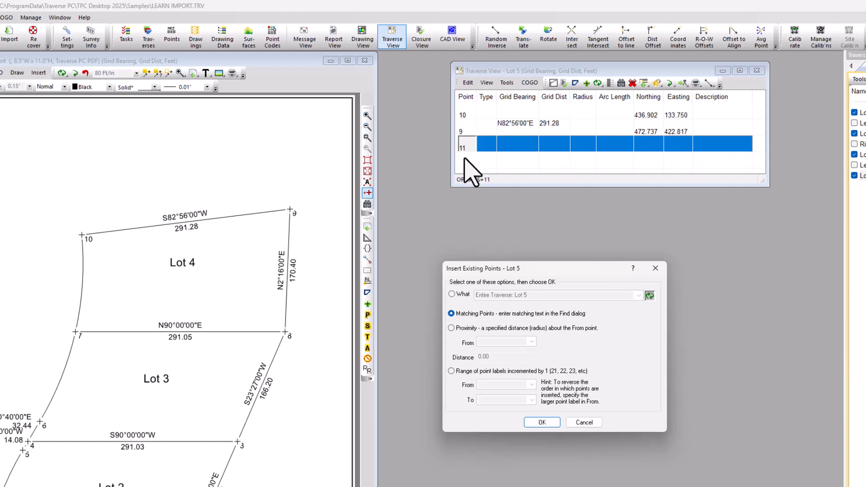
click(655, 269)
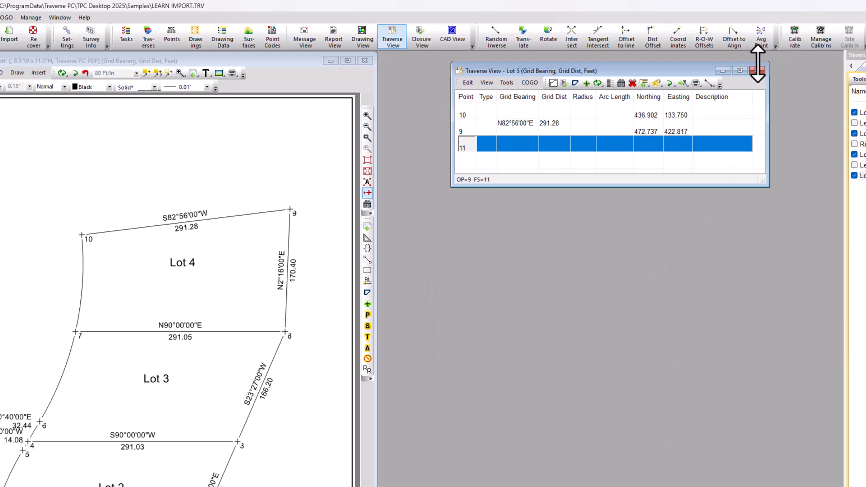
Close Lot 5's Traverse View and delete the Lot 5 traverse from the survey
click(759, 71)
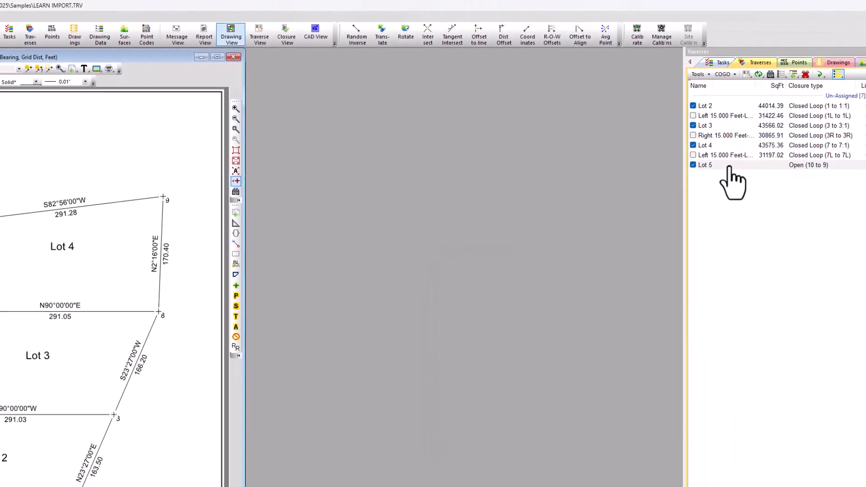
click(701, 165)
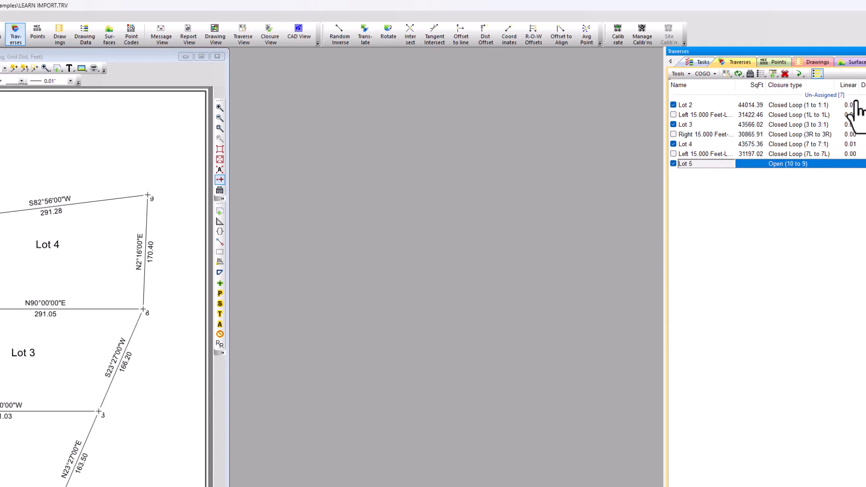
click(784, 74)
click(357, 350)
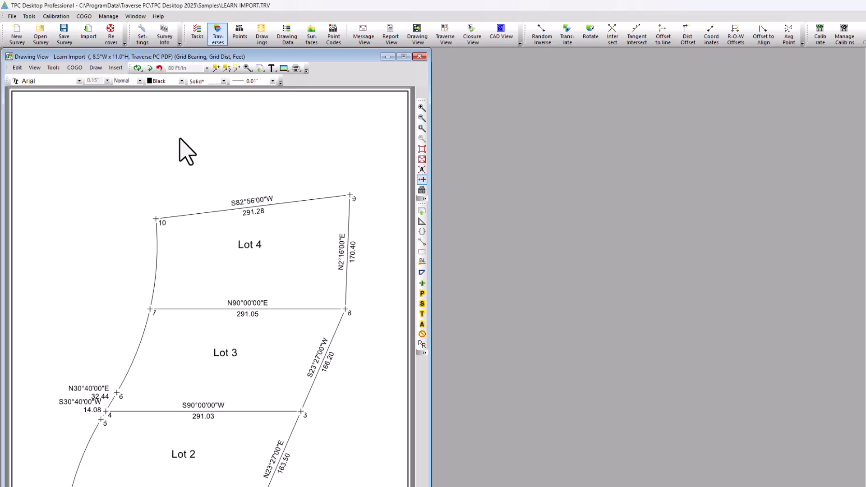
Start adding points to a new Lot 5 traverse by selecting existing survey points only, with closing the Traverse View and repeating the command off
right_click(185, 151)
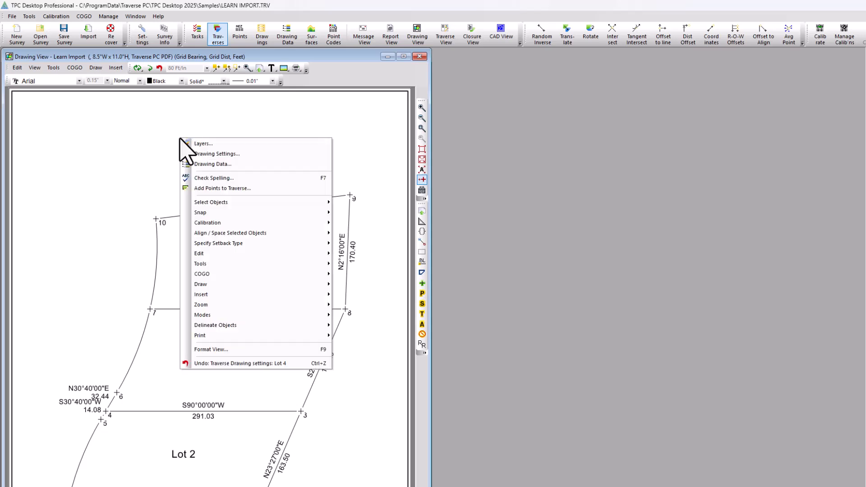
click(222, 188)
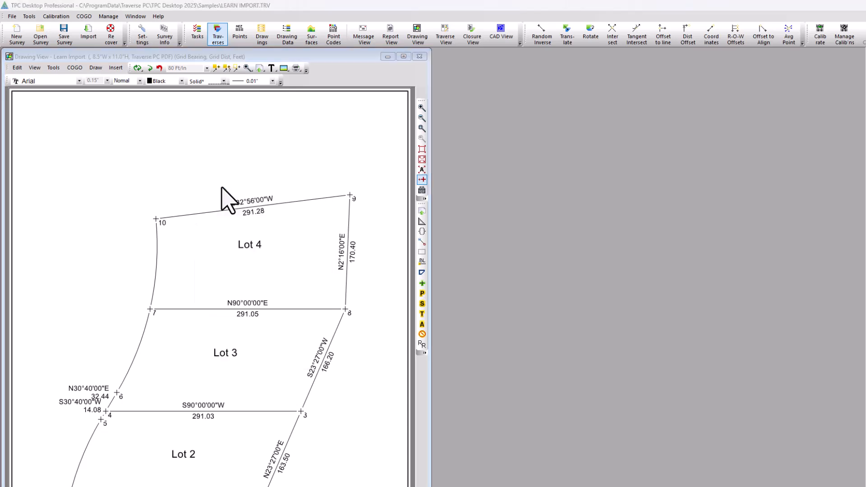
text(Lot 5)
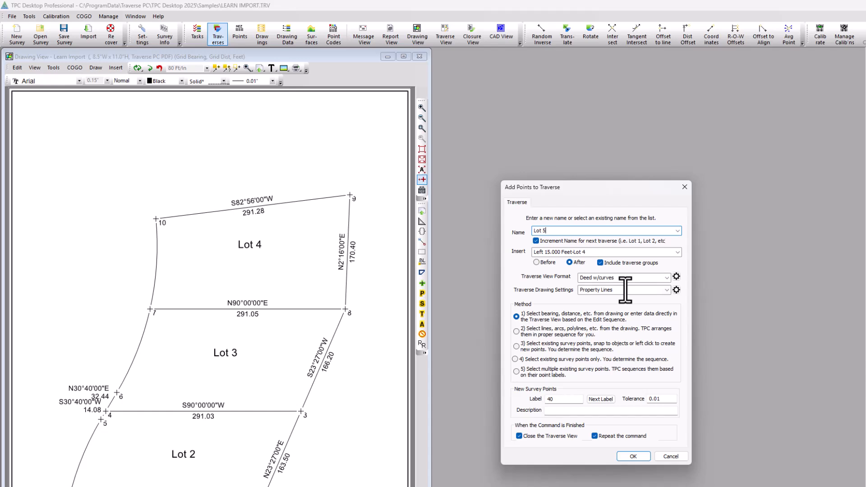
click(515, 359)
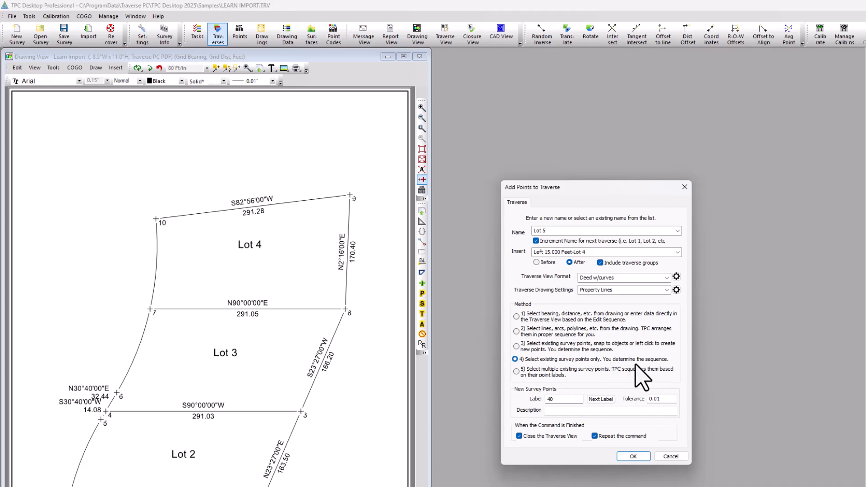
click(553, 436)
click(594, 436)
click(631, 456)
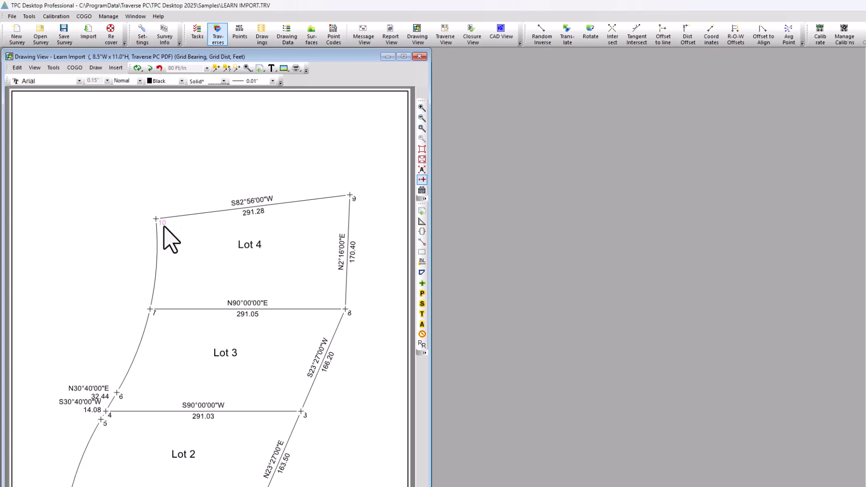
Pick existing points 10 and 9 in the drawing, in that order, as Lot 5's first points and finish the command
mouse_move(164, 227)
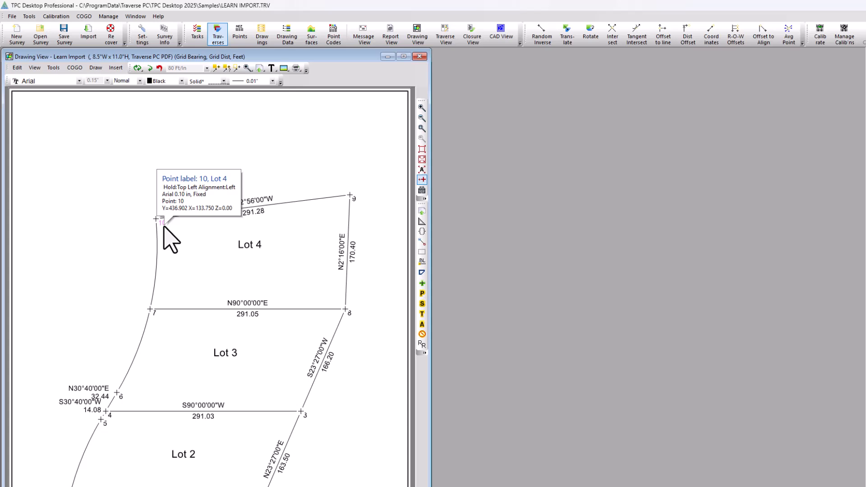
click(164, 226)
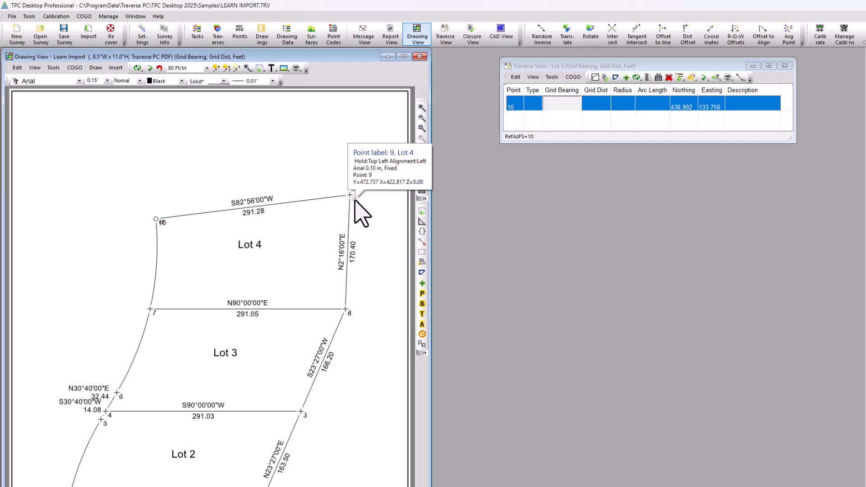
click(355, 200)
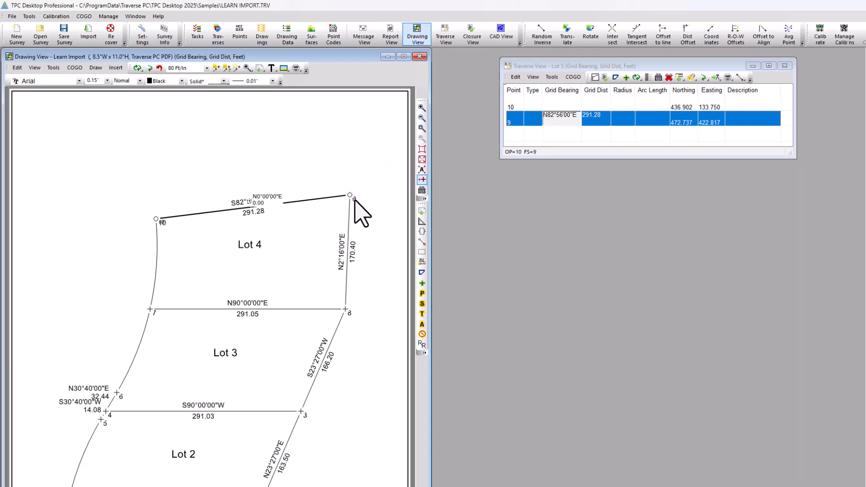
key(Escape)
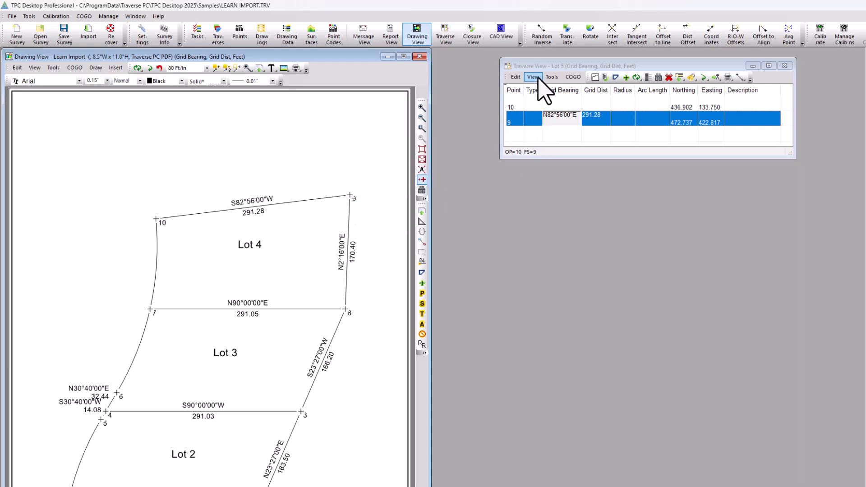
Add new point 11 after point 9 in Lot 5, with bearing 8..9 and grid distance 120
click(535, 64)
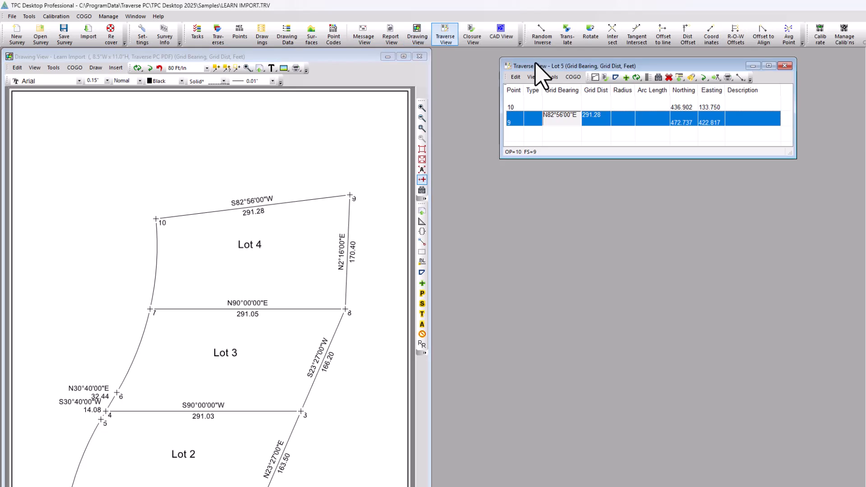
key(Return)
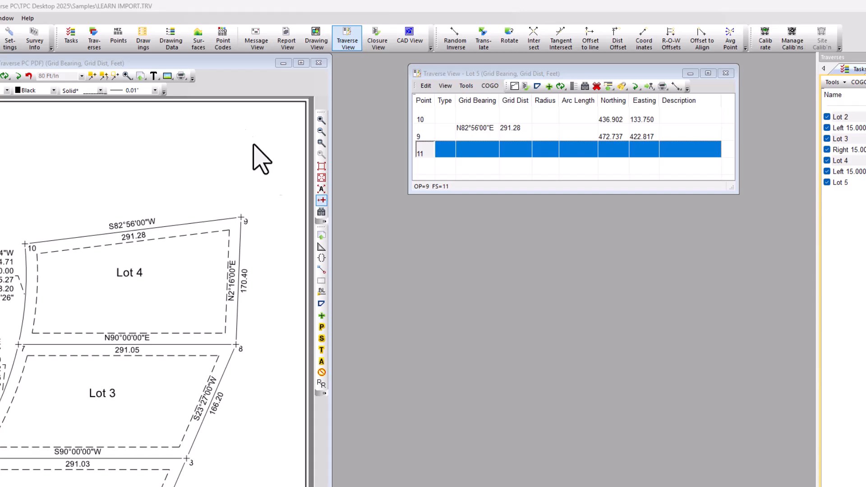
click(456, 74)
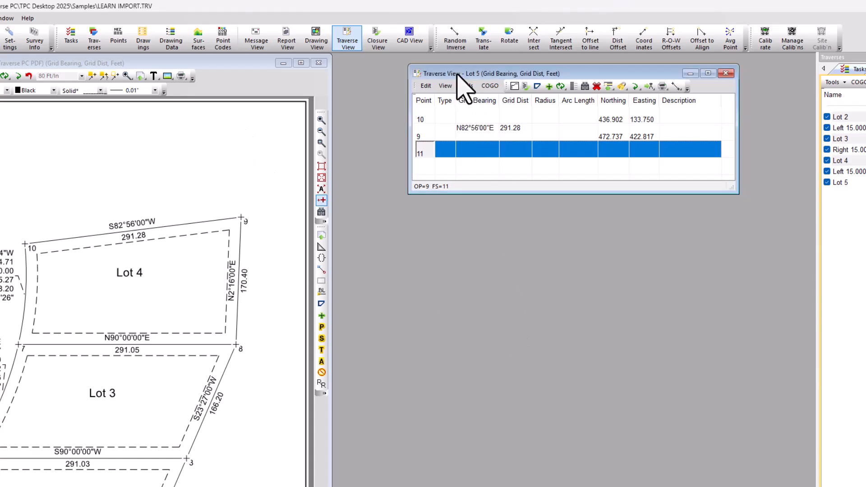
key(Tab)
key(Tab)
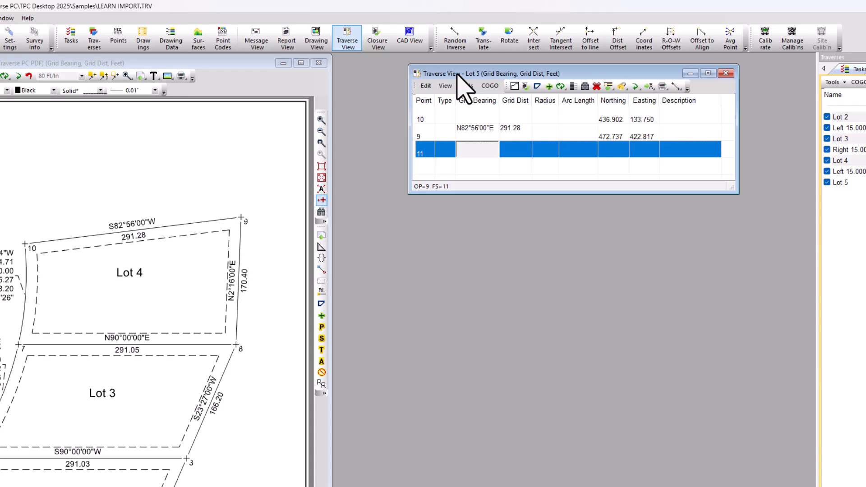
text(8..9)
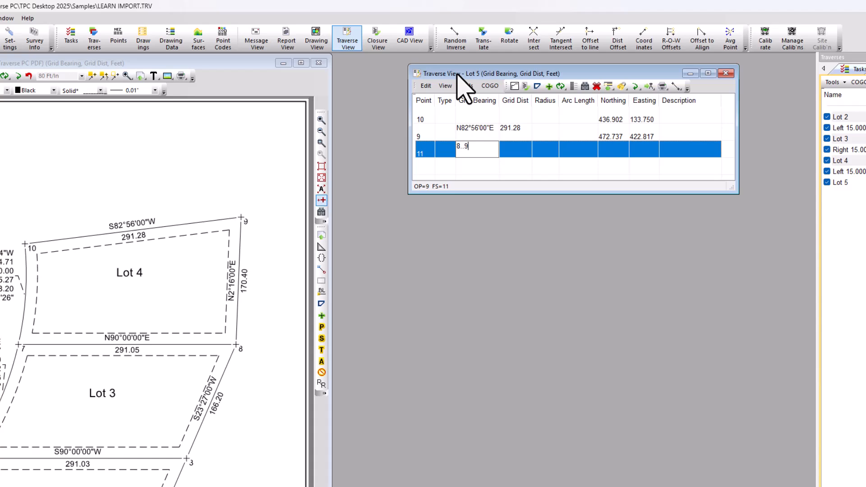
key(Tab)
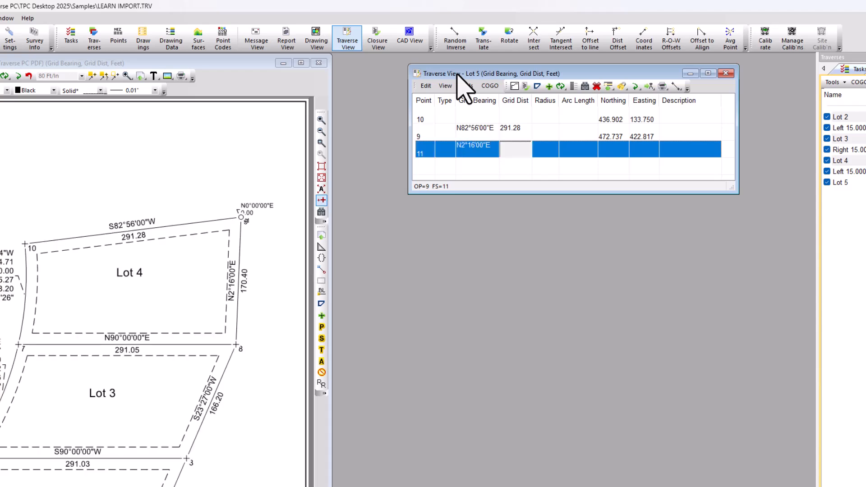
text(120)
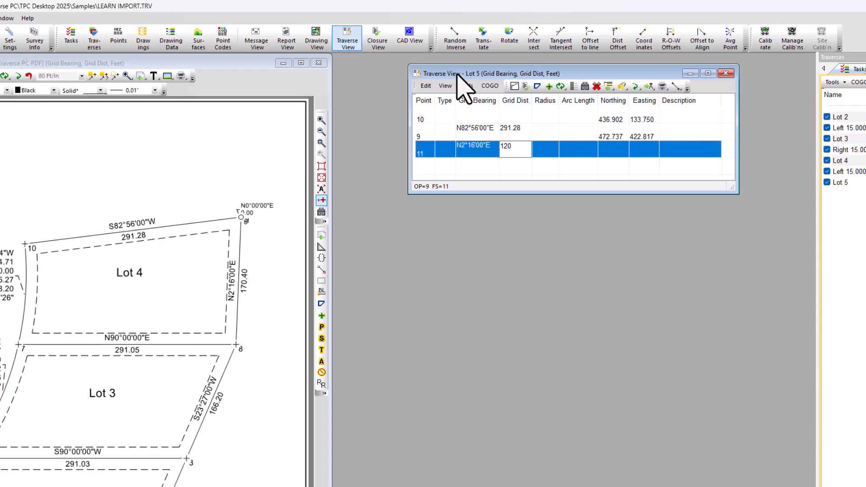
key(Tab)
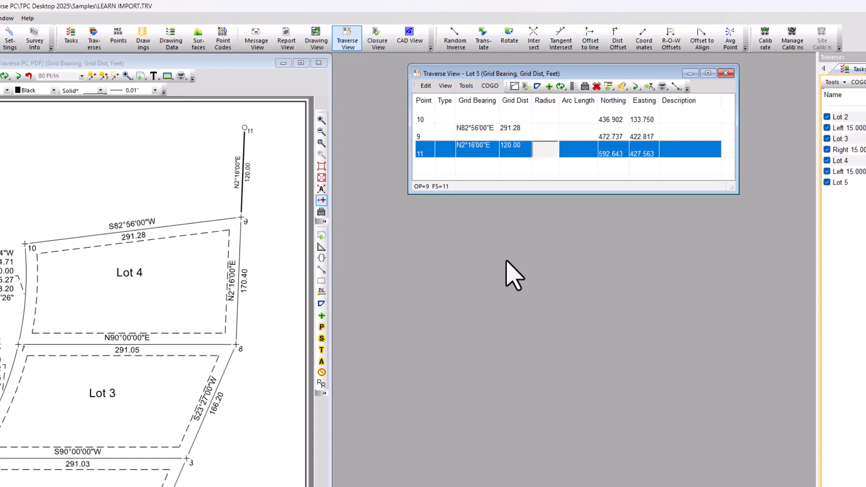
Set the grid distance from point 9 to point 11 to 140
key(Left)
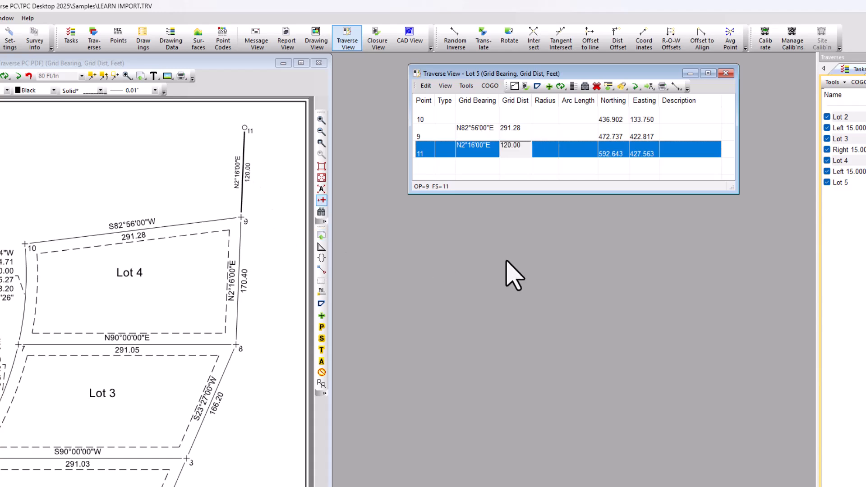
text(140)
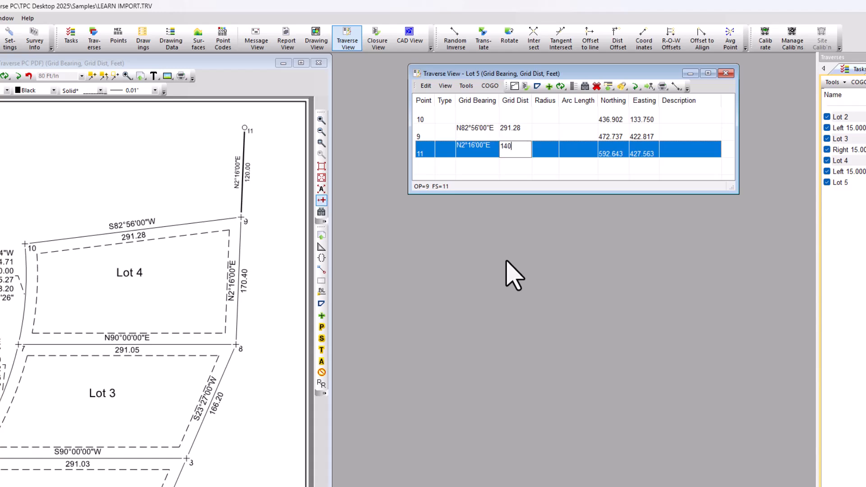
key(Tab)
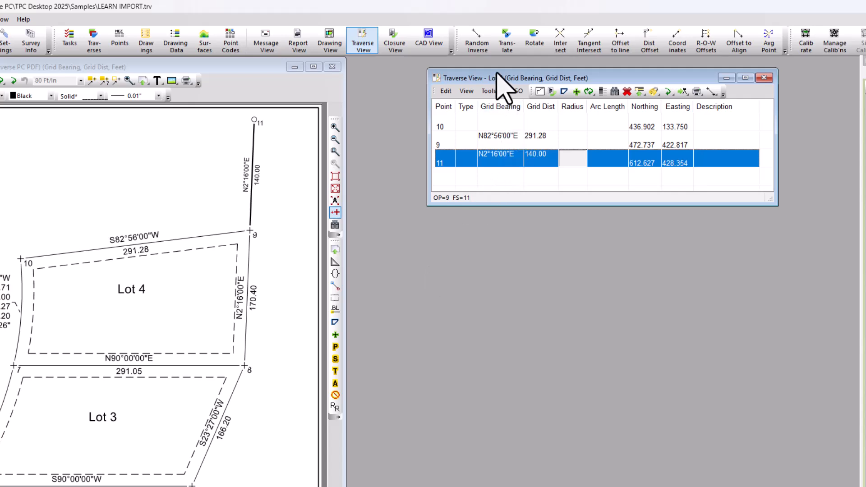
Examine the display and edit sequences in Lot 5's Traverse View format, and check the field order in point 11's row
click(466, 91)
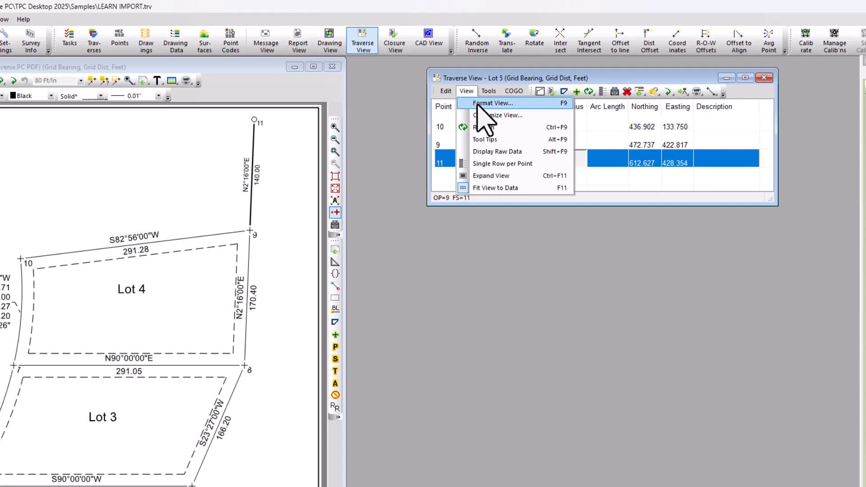
click(477, 106)
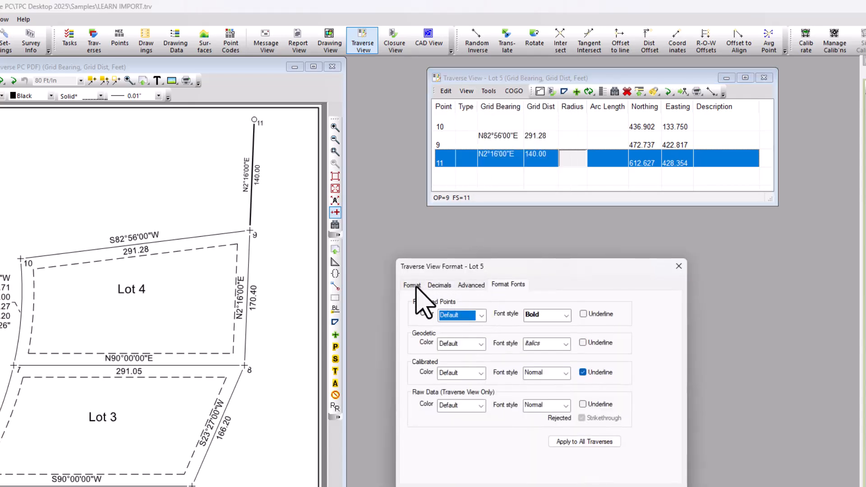
click(412, 284)
click(472, 313)
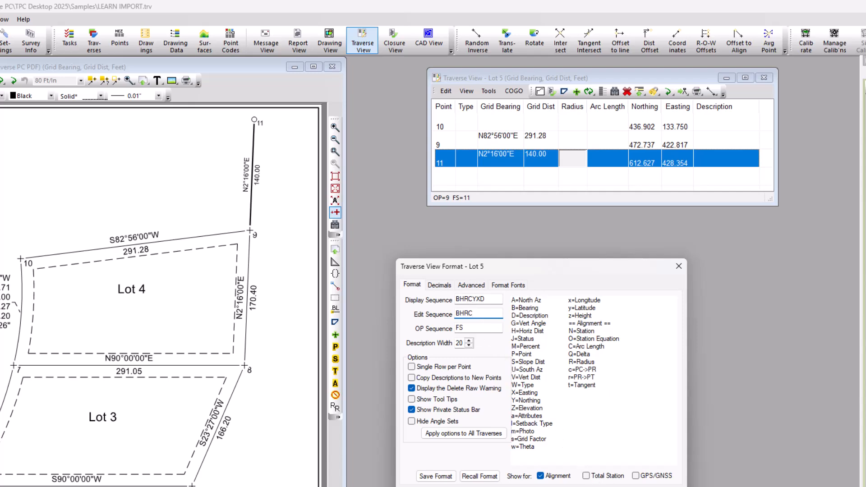
key(Return)
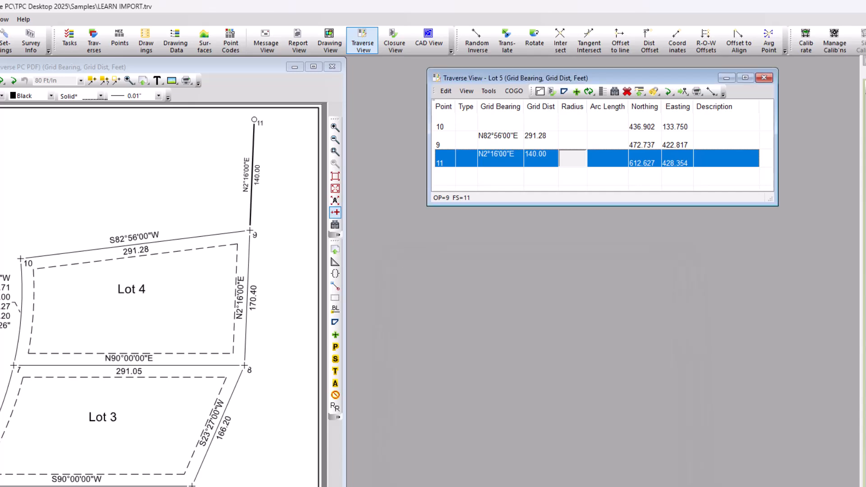
key(Tab)
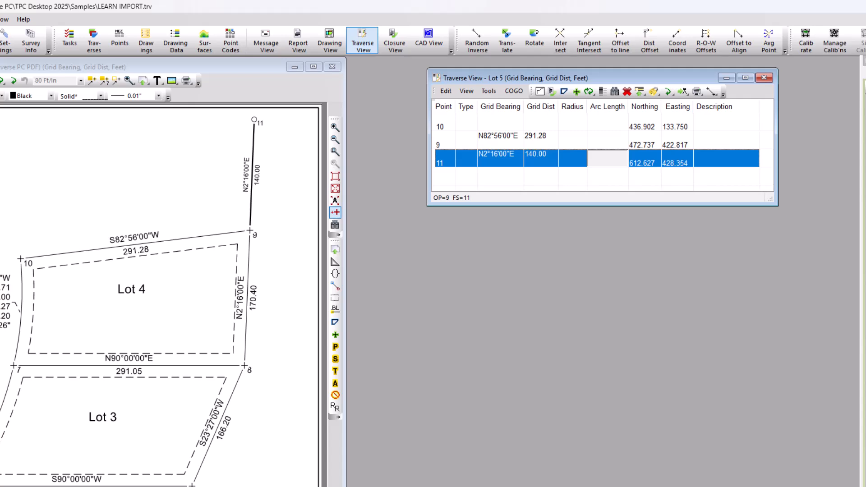
Add new point 12 after point 11 in Lot 5, with bearing 9..10 and grid distance 250
key(Return)
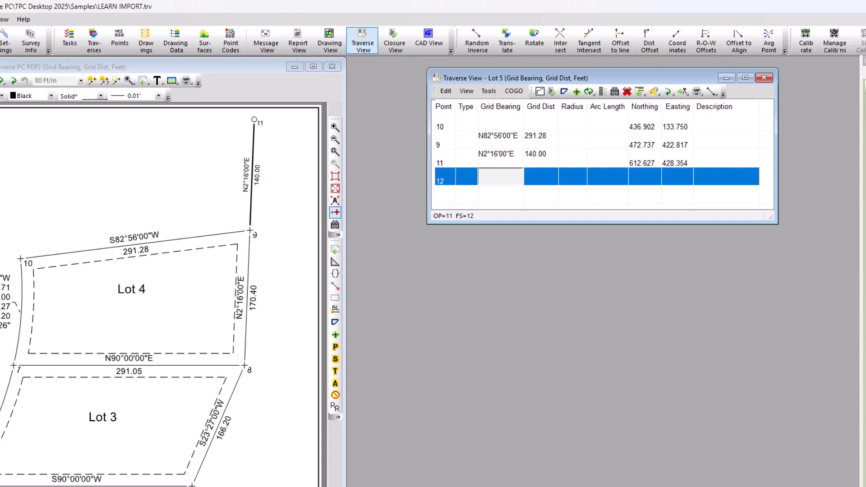
text(S82.56W)
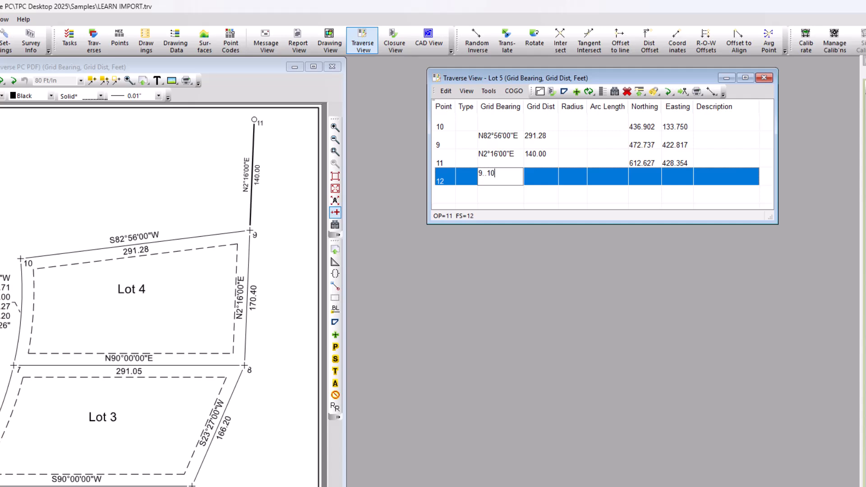
key(Return)
text(250)
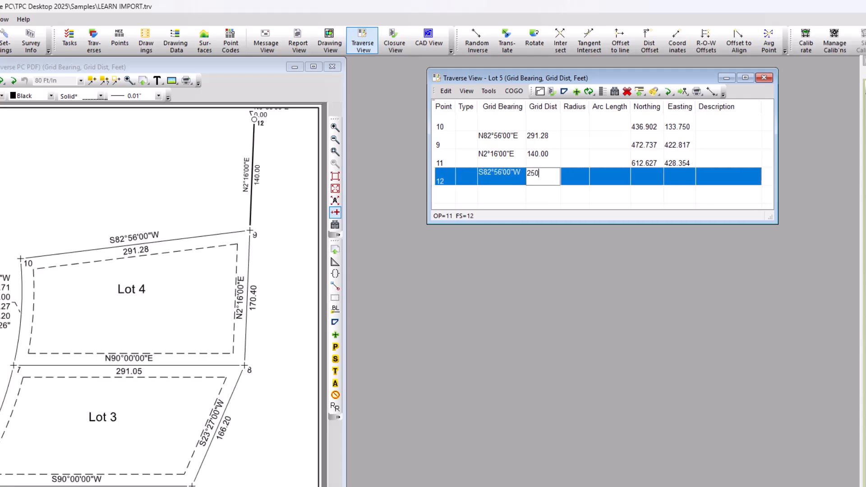
key(Return)
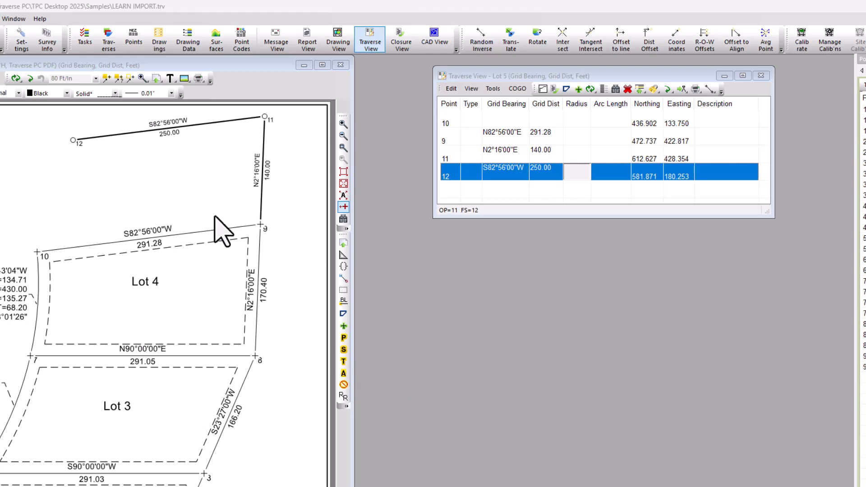
Start an Intersection from Lot 5 with point 11 as the first point and 9..10 as its bearing
click(517, 89)
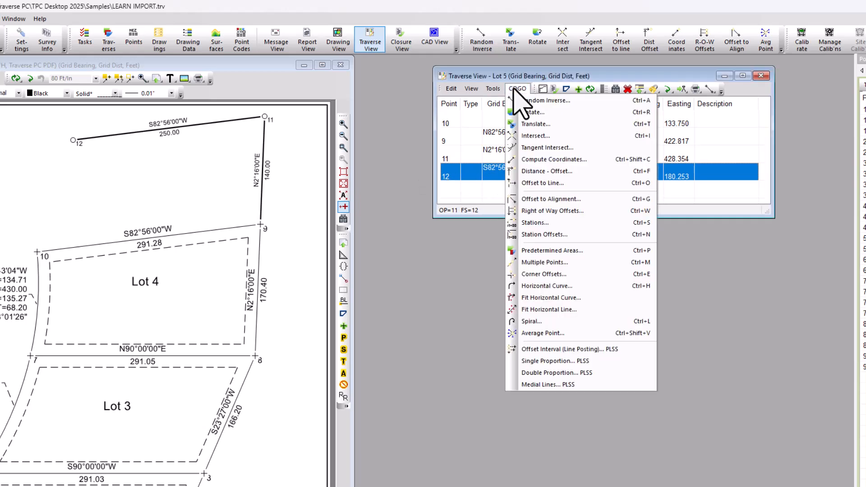
click(533, 136)
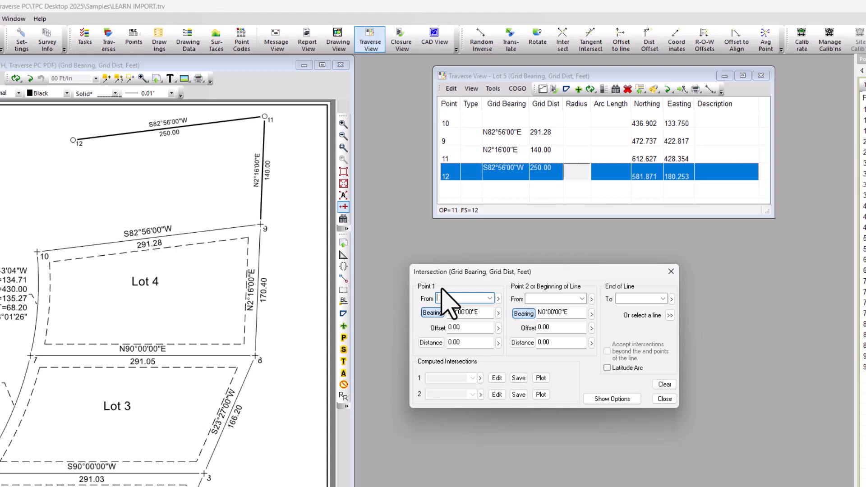
text(1)
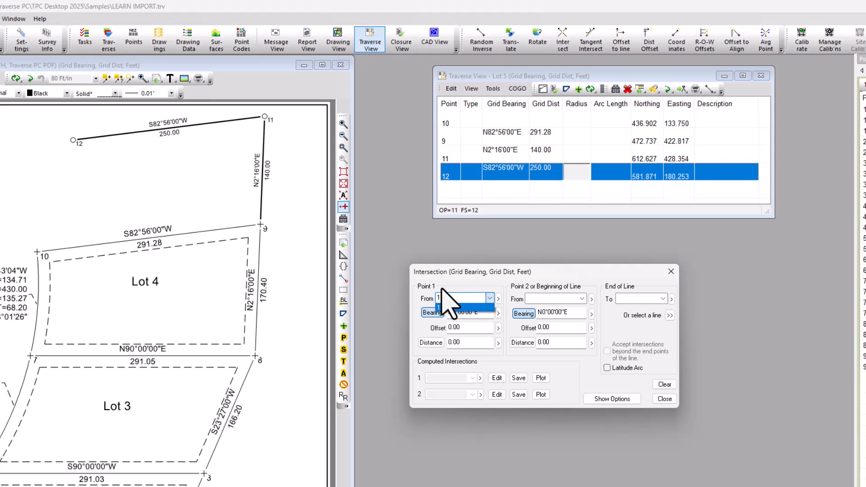
key(Tab)
key(Tab)
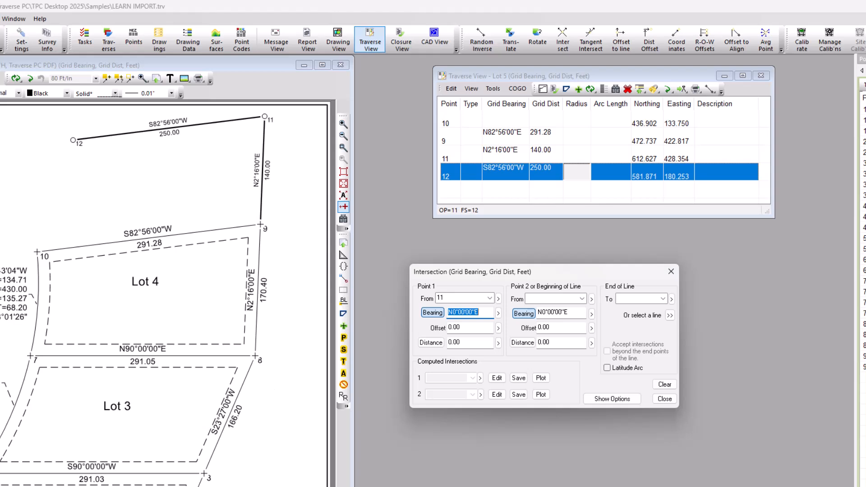
text(9..10)
key(Tab)
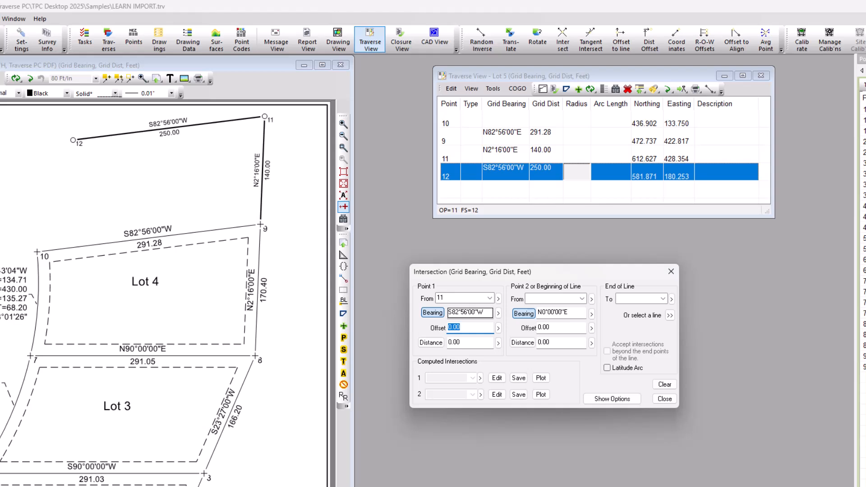
Pick the first bearing from Lot 4's line between points 9 and 10 in the drawing, first near point 10, then near point 9
click(498, 312)
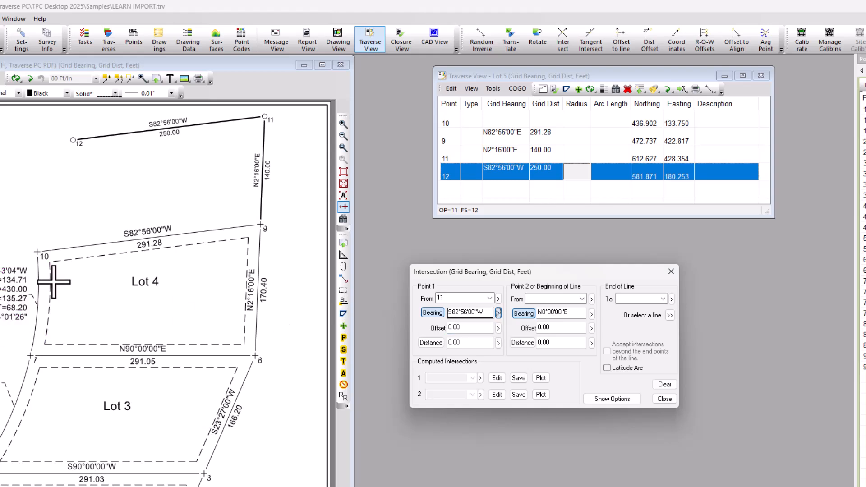
click(58, 252)
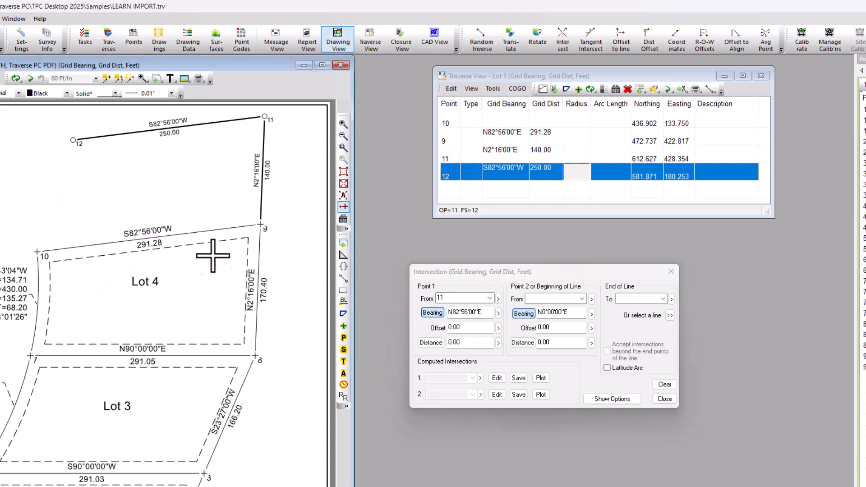
click(497, 312)
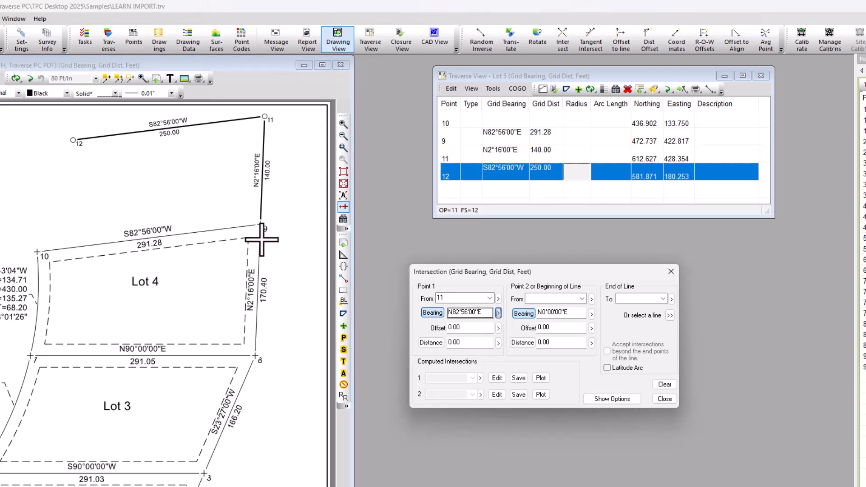
mouse_move(247, 226)
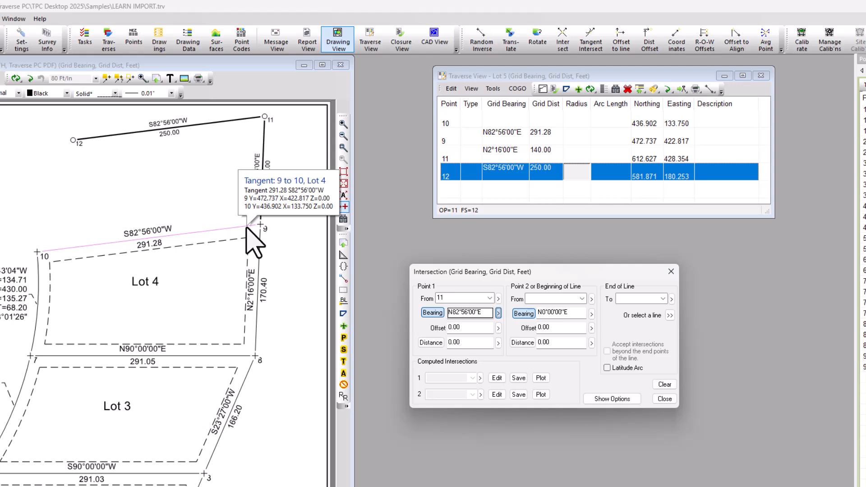
click(247, 226)
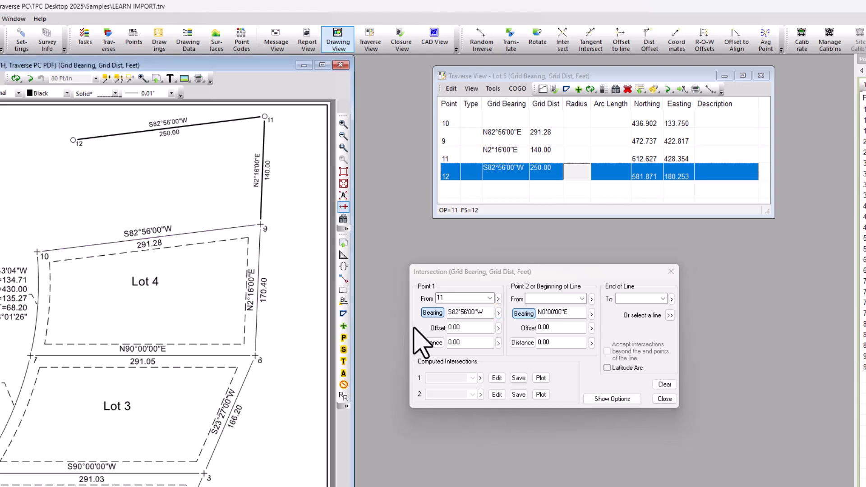
click(498, 312)
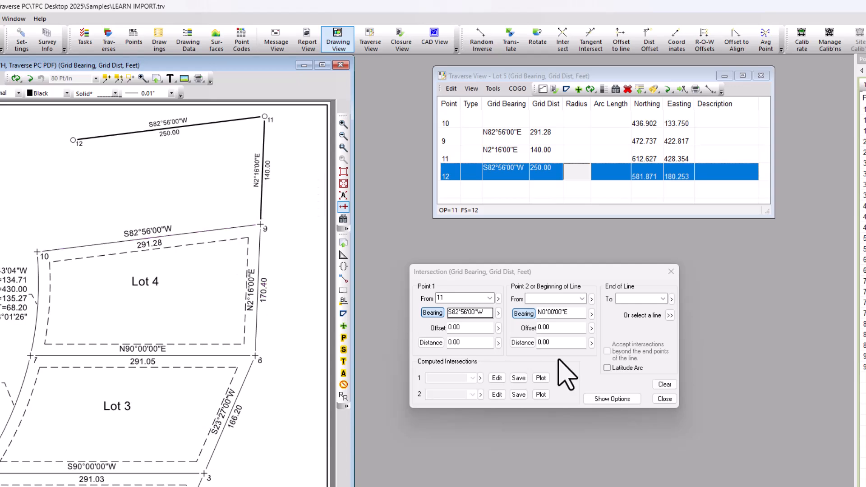
Select Lot 4's curve between points 7 and 10 as the second line and accept intersections beyond its end points
click(670, 316)
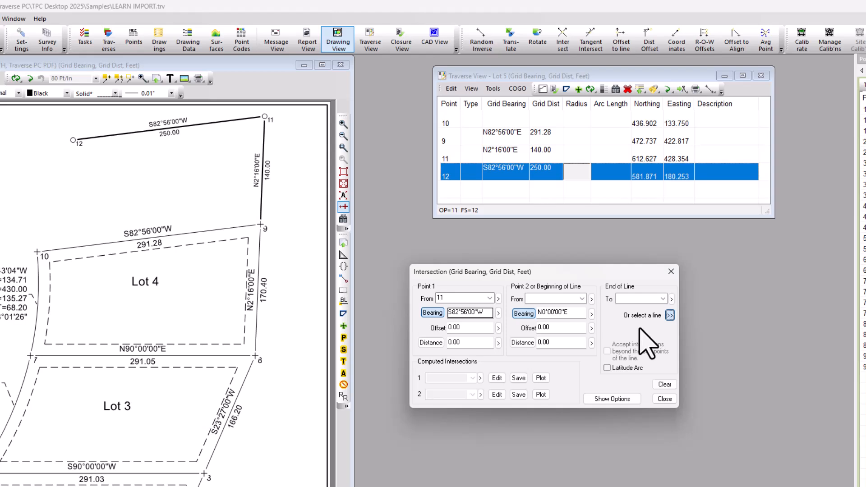
click(35, 332)
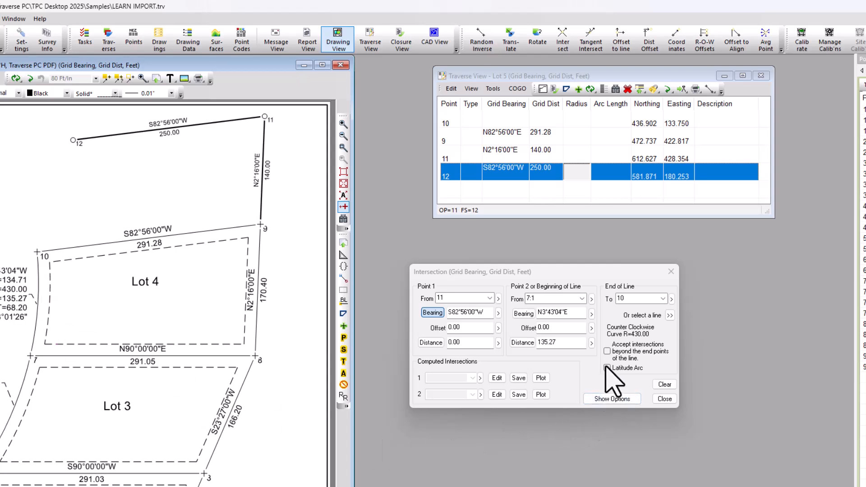
click(607, 351)
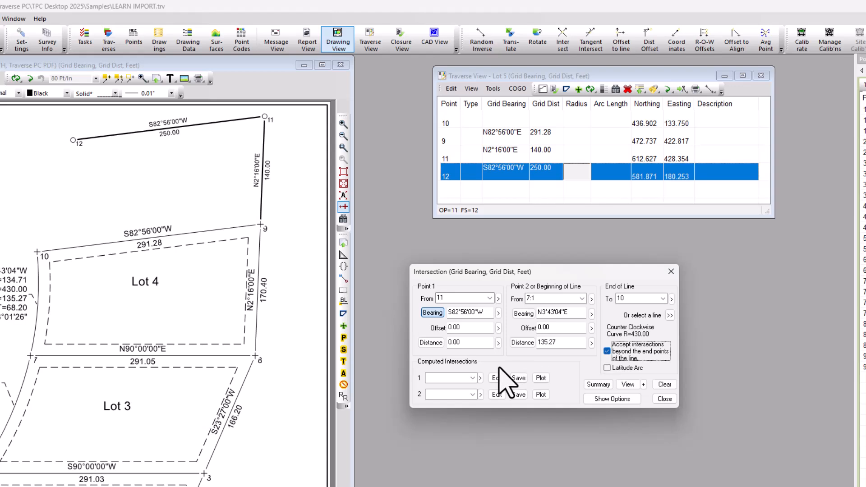
Store the first computed intersection as point 12, updating the existing point with the computed coordinates, and close the Intersection dialog
click(443, 379)
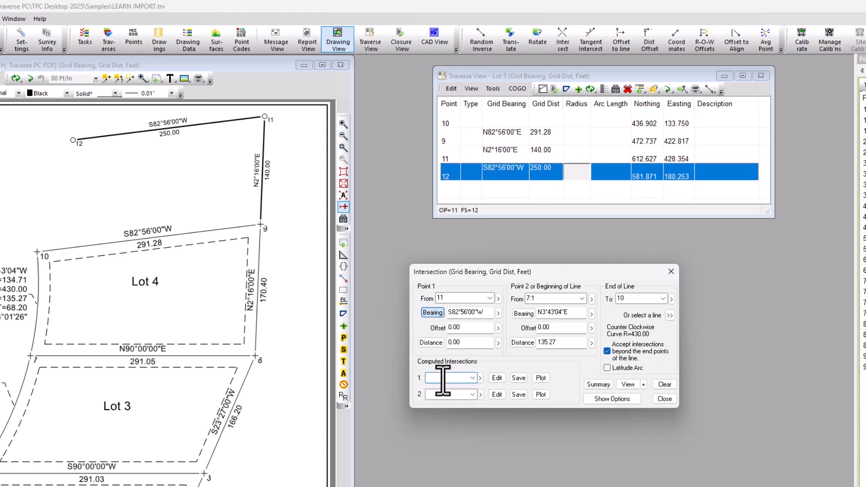
text(12)
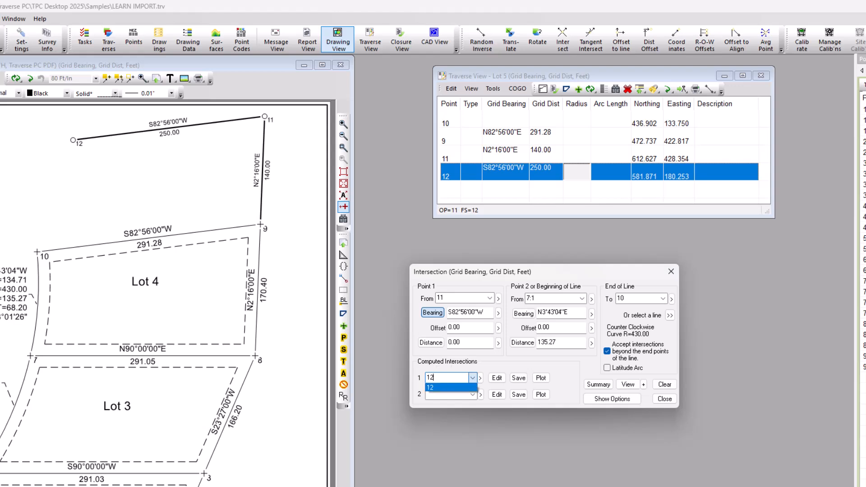
key(Return)
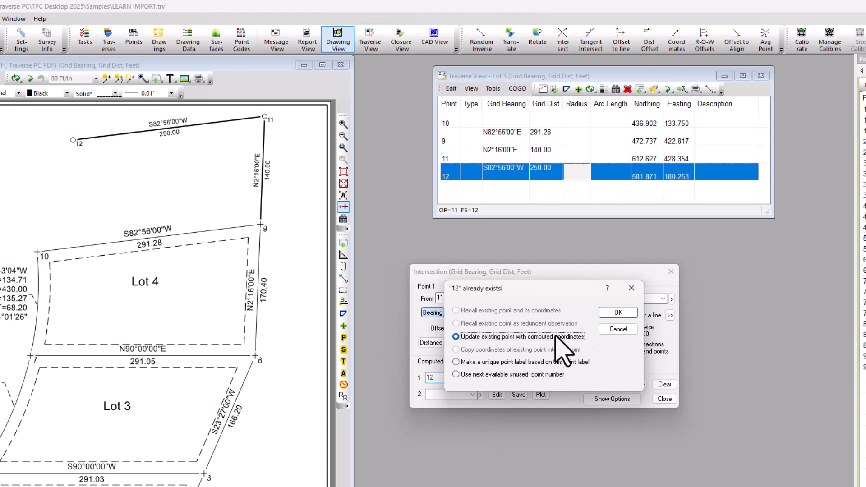
click(612, 312)
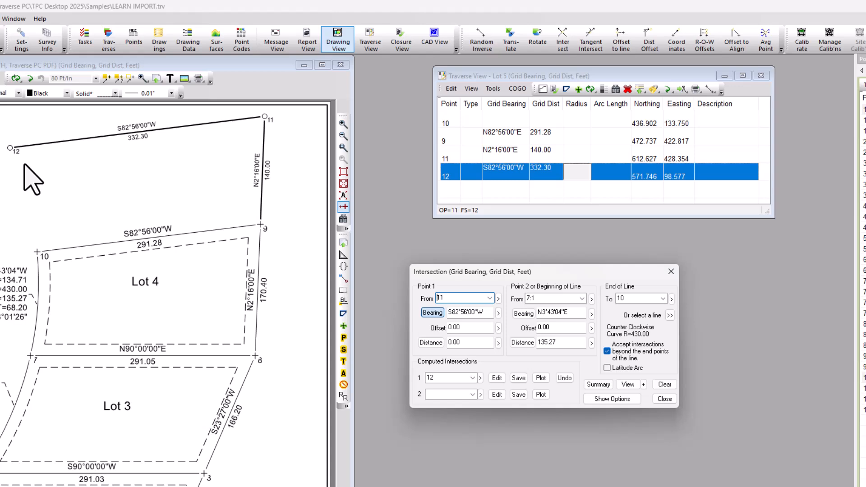
click(663, 398)
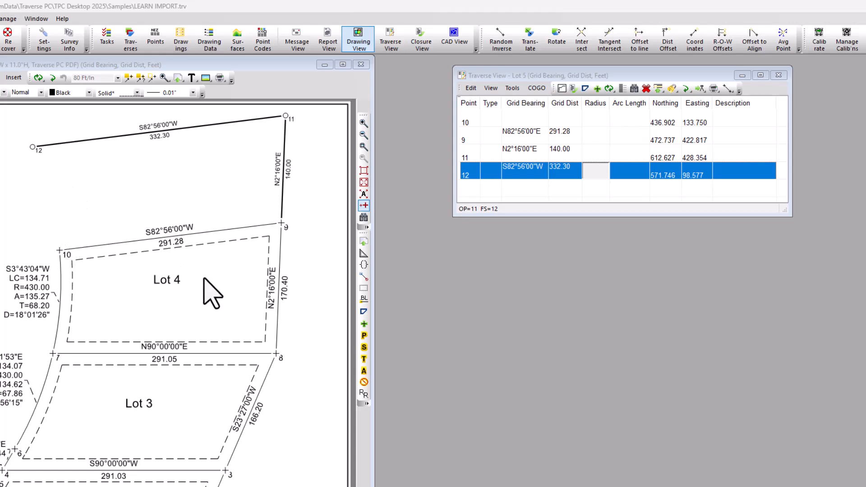
Close the Lot 5 traverse after point 12 by recalling existing point 10 and its coordinates
click(542, 76)
key(Tab)
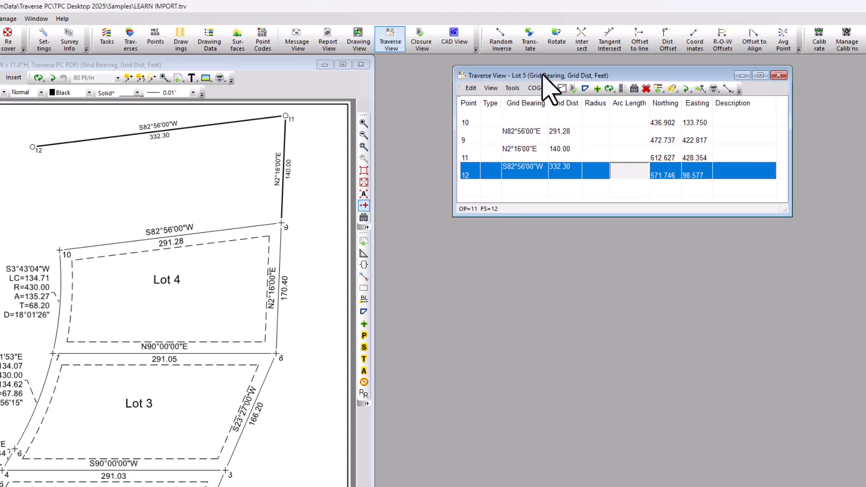
key(Tab)
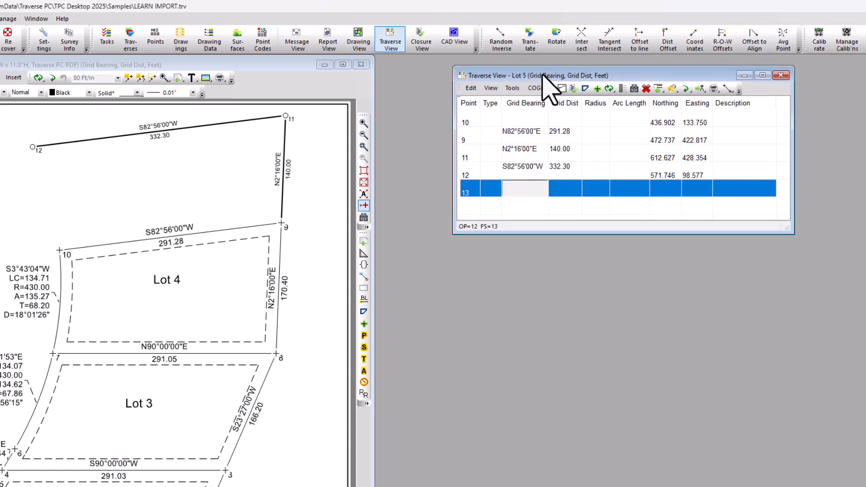
key(shift+Tab)
key(shift+Tab)
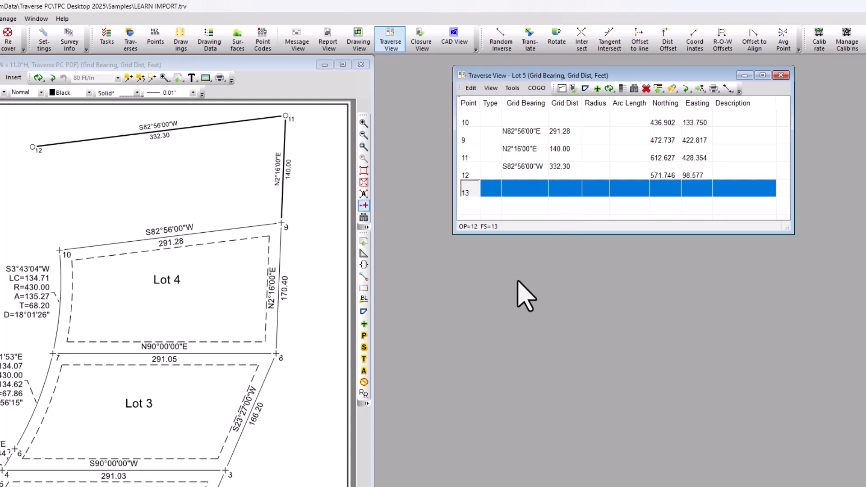
text(10)
key(Return)
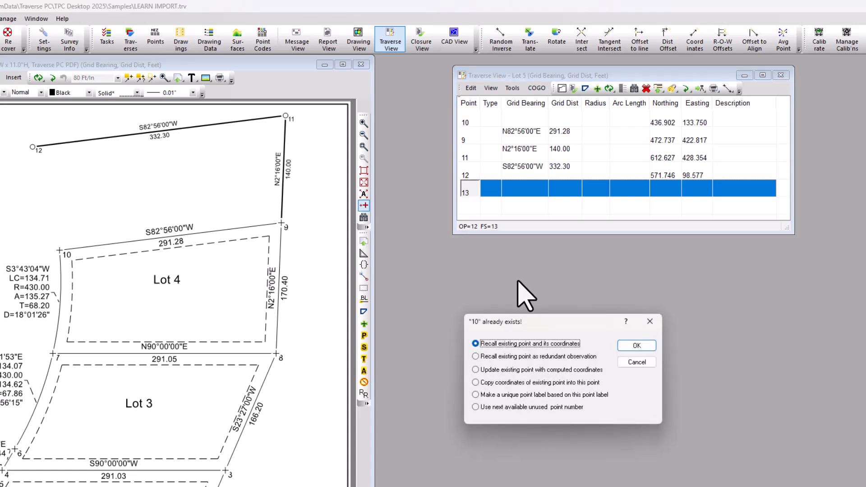
key(Return)
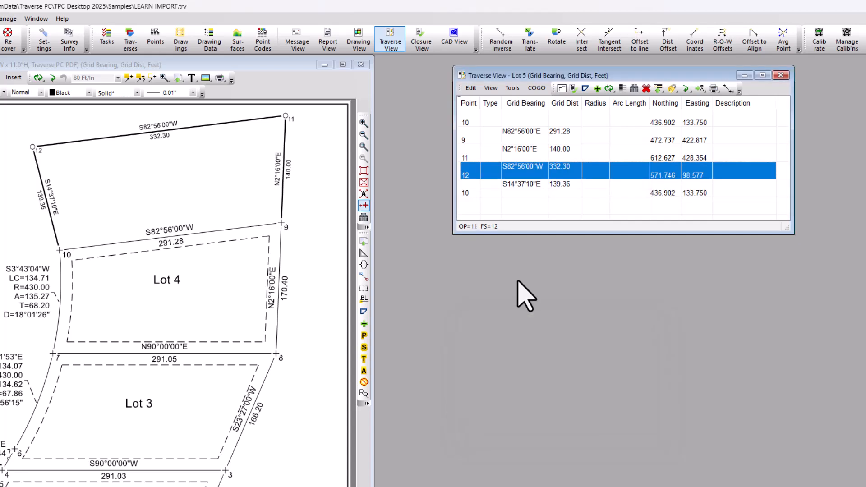
Turn the closing leg from point 12 to point 10 into a curve with a radius of 430
click(469, 193)
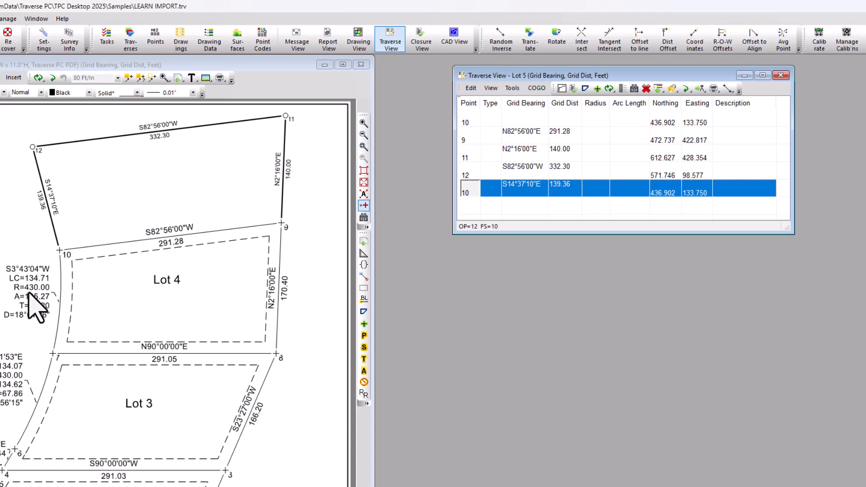
click(588, 189)
text(430)
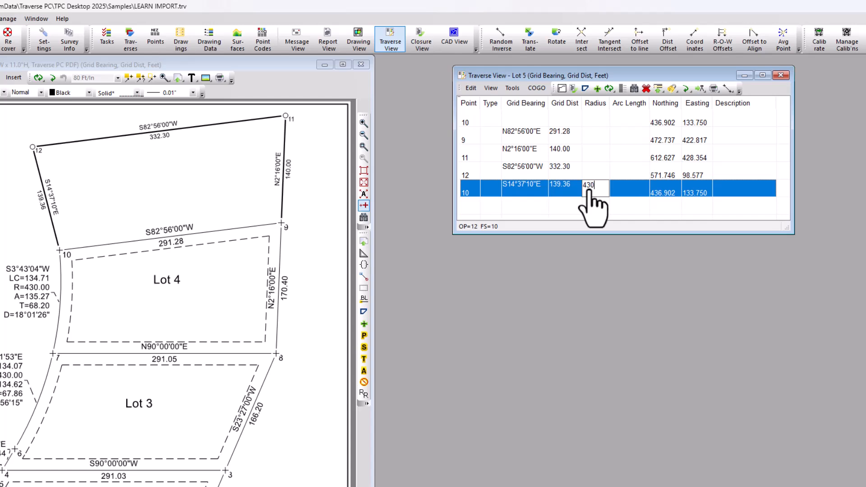
key(Return)
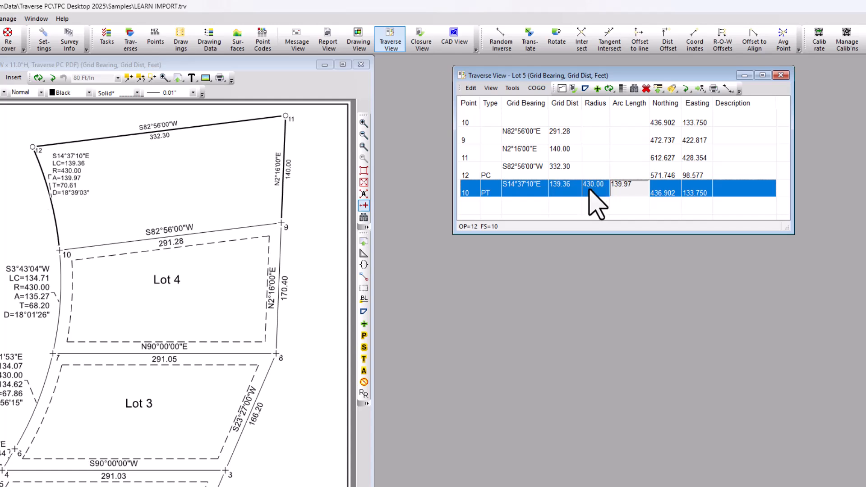
Reverse the closing curve's direction by setting its radius to -430
key(shift+Tab)
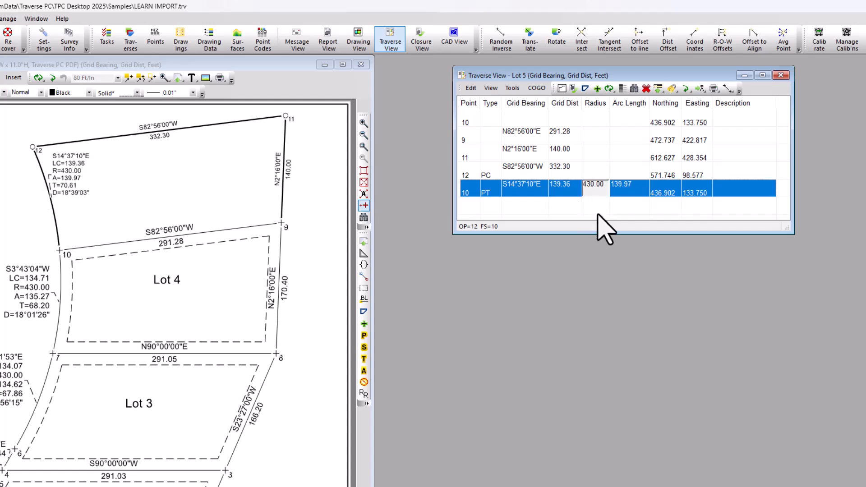
text(-430)
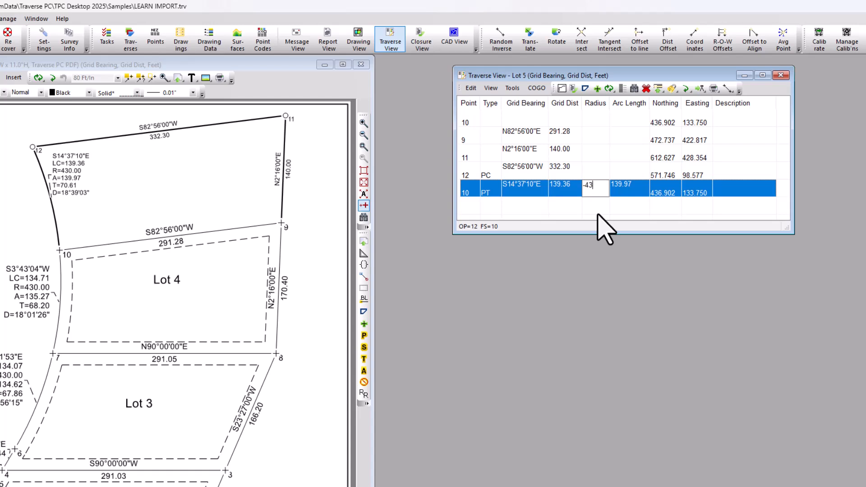
key(Tab)
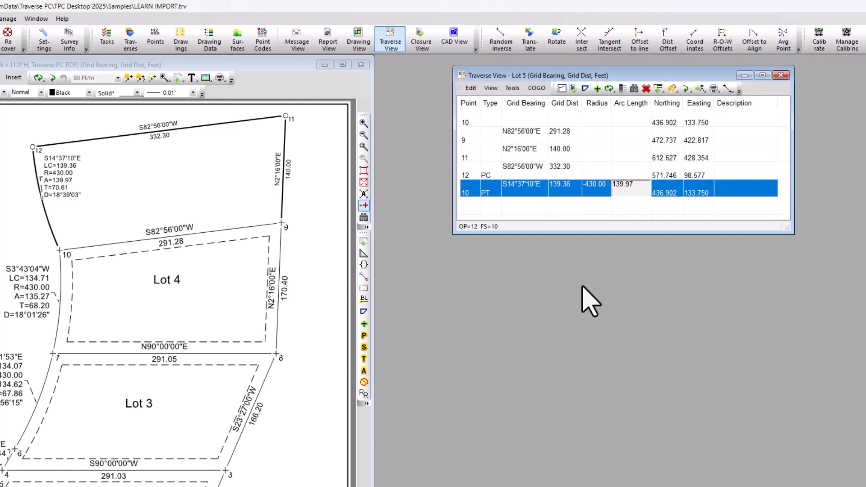
Flip the closing curve between points 12 and 10 by setting its radius to 430
click(595, 192)
text(430)
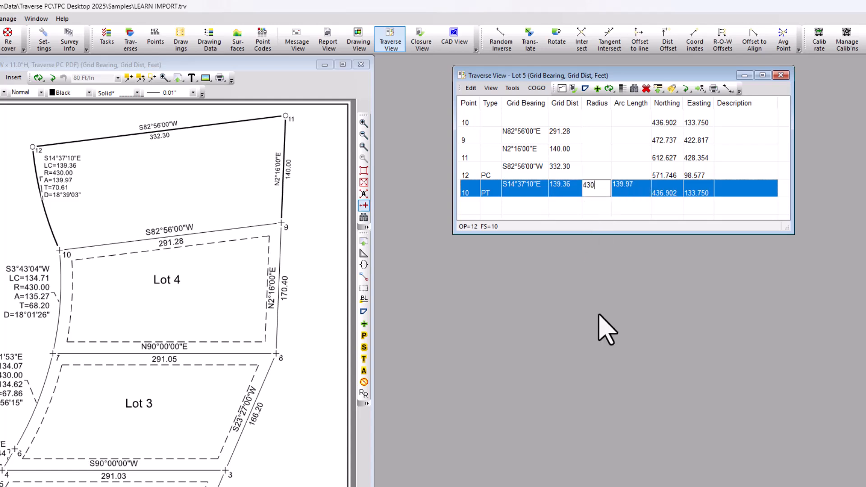
key(Tab)
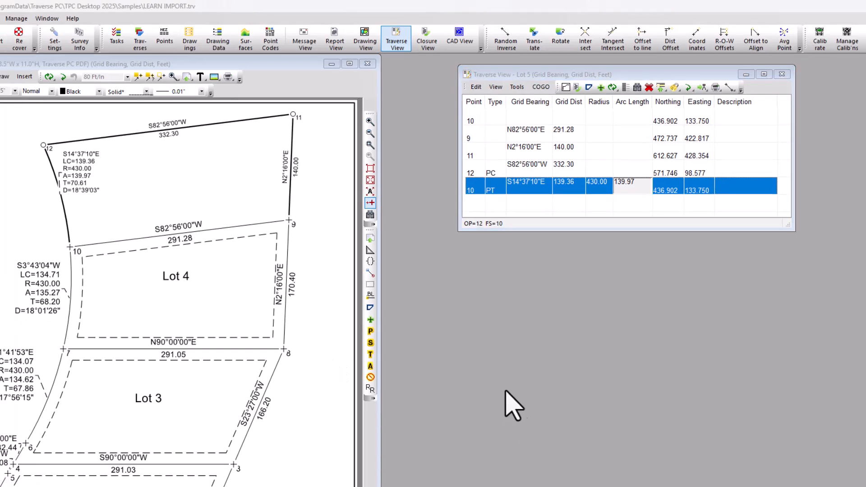
Move the curve data label of the closing curve outside Lot 5, to the west of the curve
click(148, 193)
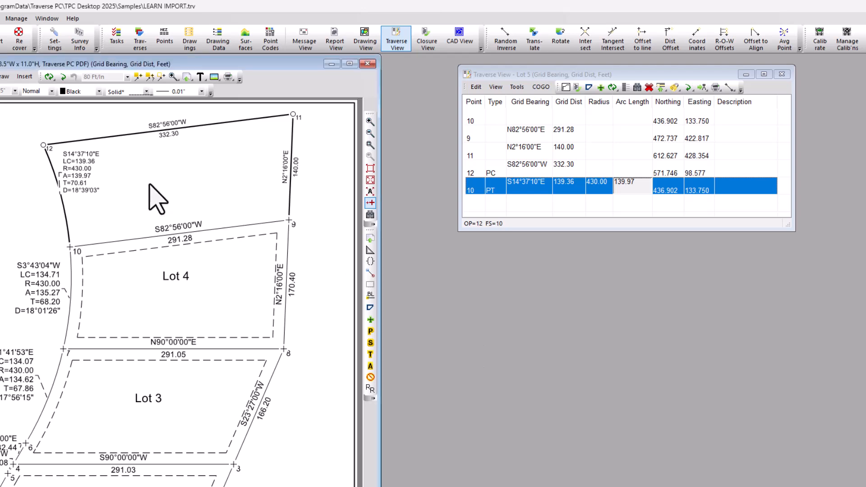
drag(83, 183, 24, 198)
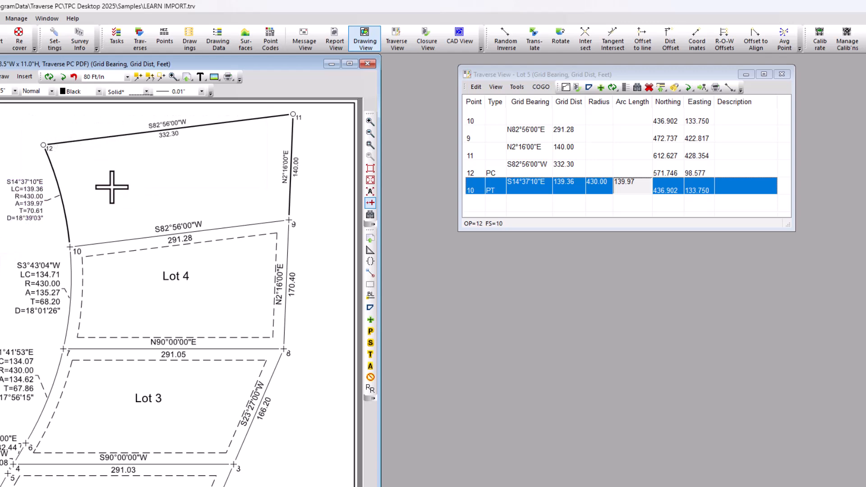
mouse_move(57, 185)
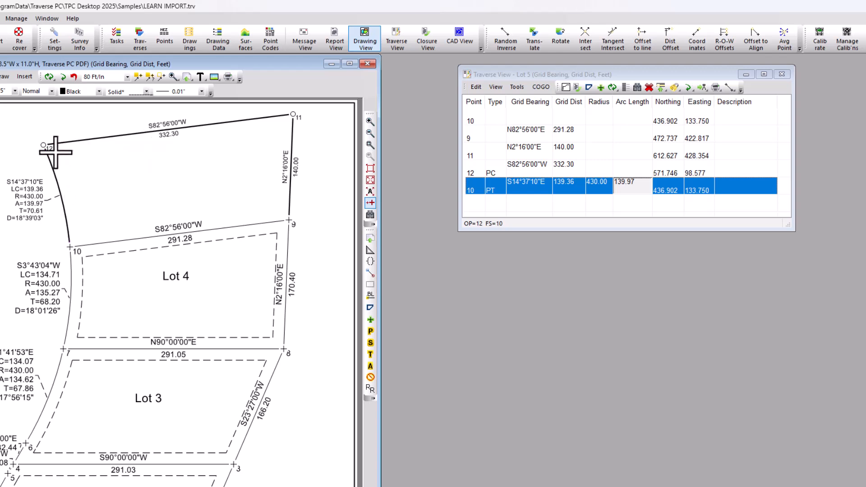
mouse_move(51, 150)
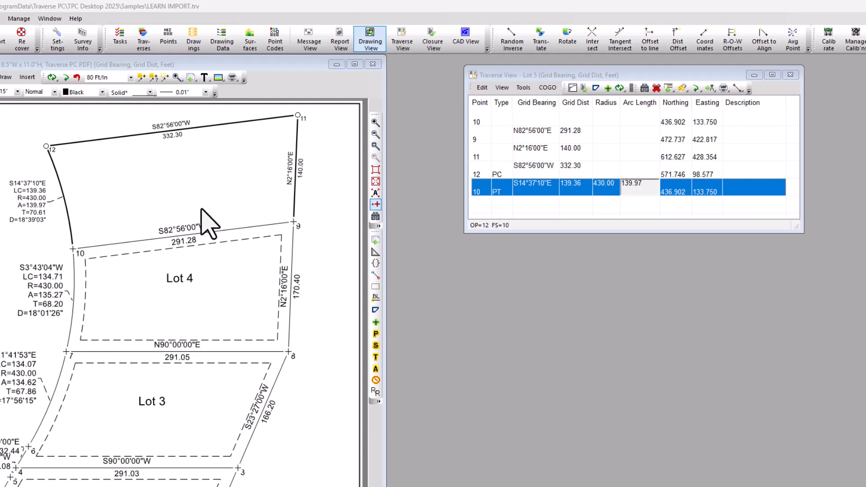
Copy the traverse drawing settings from Lot 4 to the Lot 5 traverse and rescale the drawing to fit the page
click(309, 271)
mouse_move(298, 290)
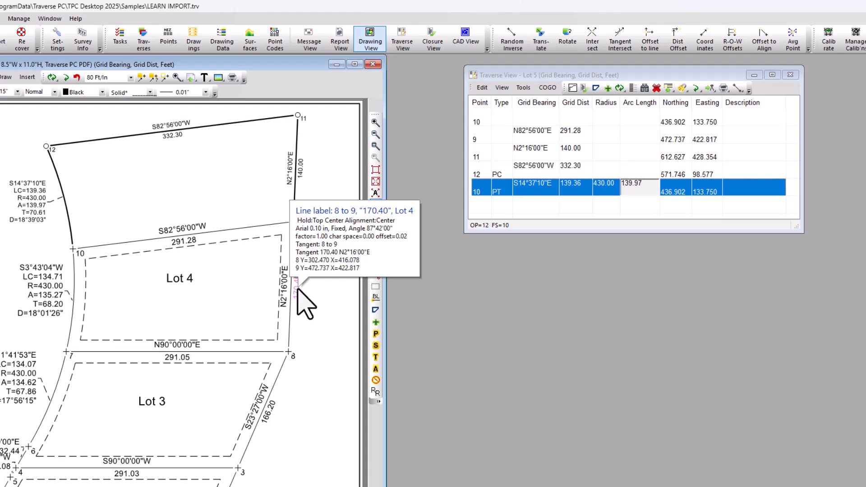
right_click(298, 291)
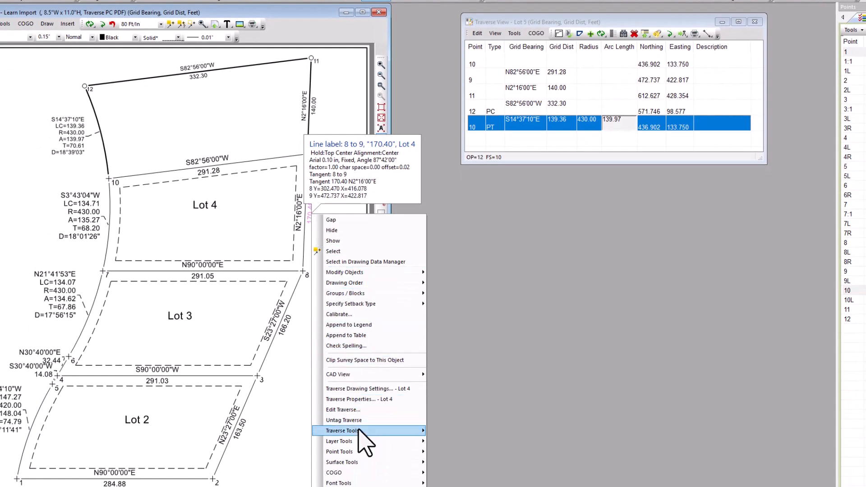
mouse_move(360, 432)
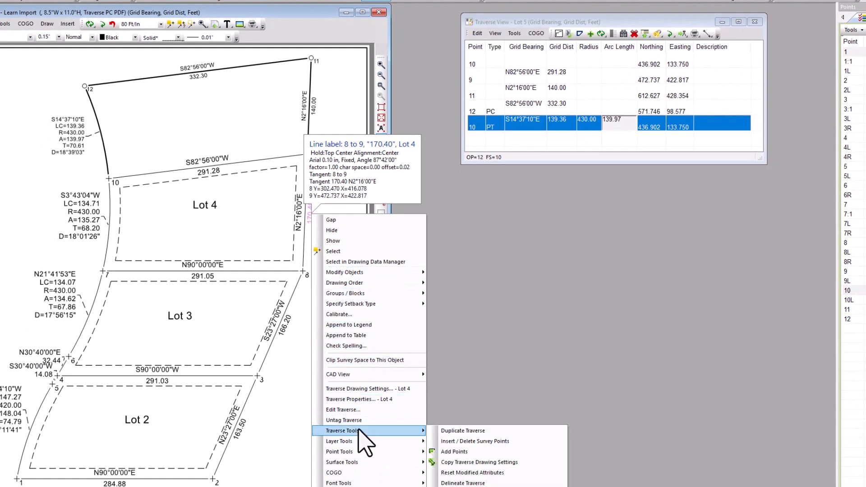
click(485, 462)
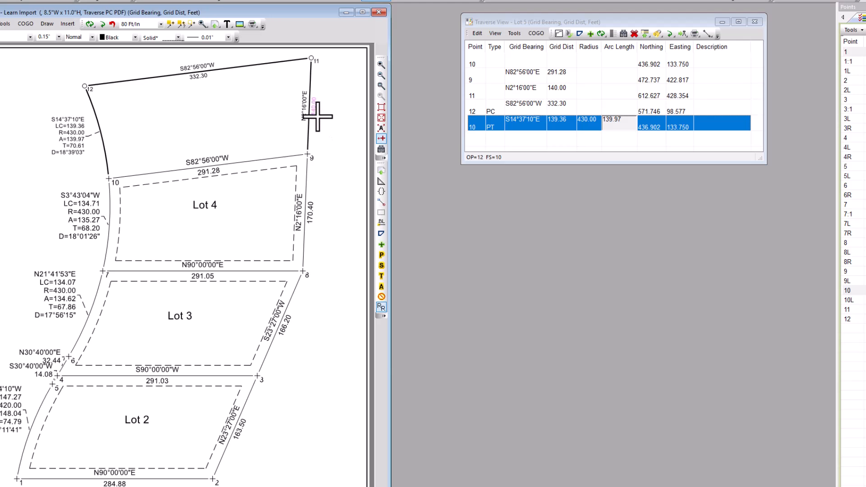
mouse_move(307, 127)
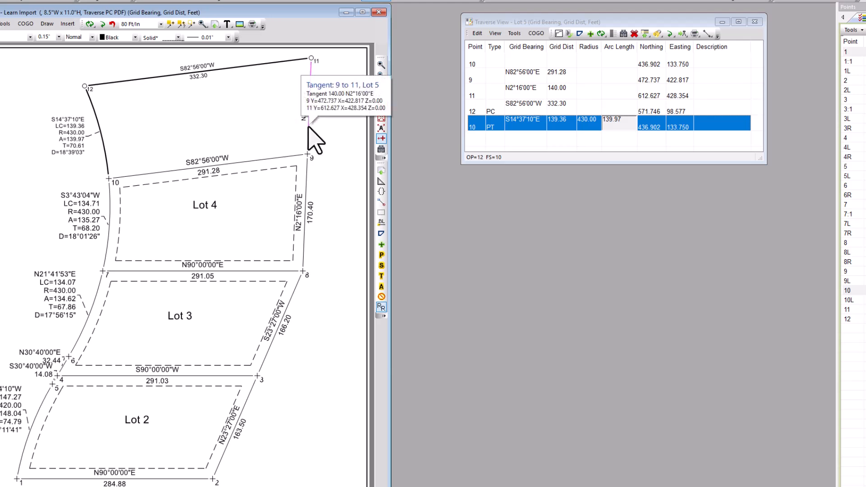
key(i)
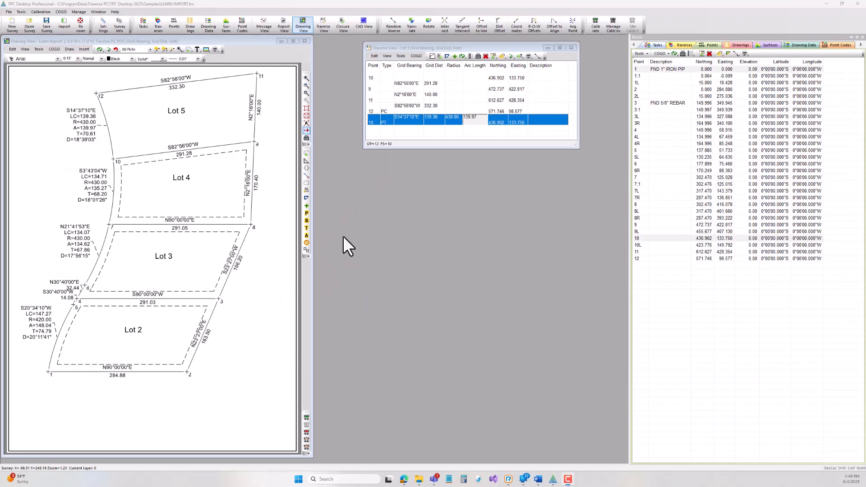
click(303, 116)
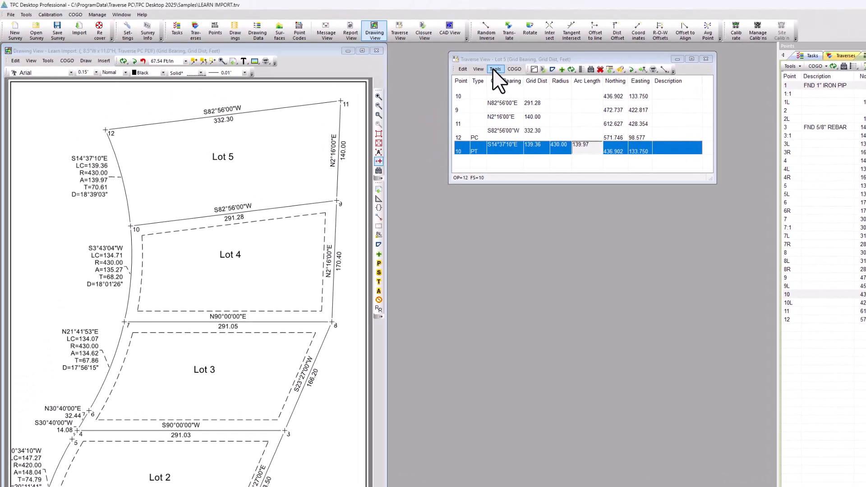
Review the distance, direction, course, miscellaneous and area settings of the Default.xml legal description style, and generate the Lot 5 legal description report
click(494, 69)
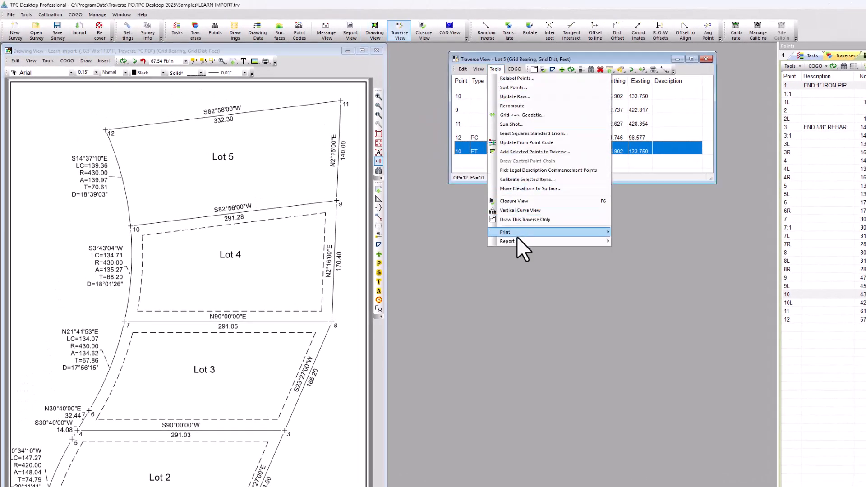
mouse_move(517, 240)
click(645, 240)
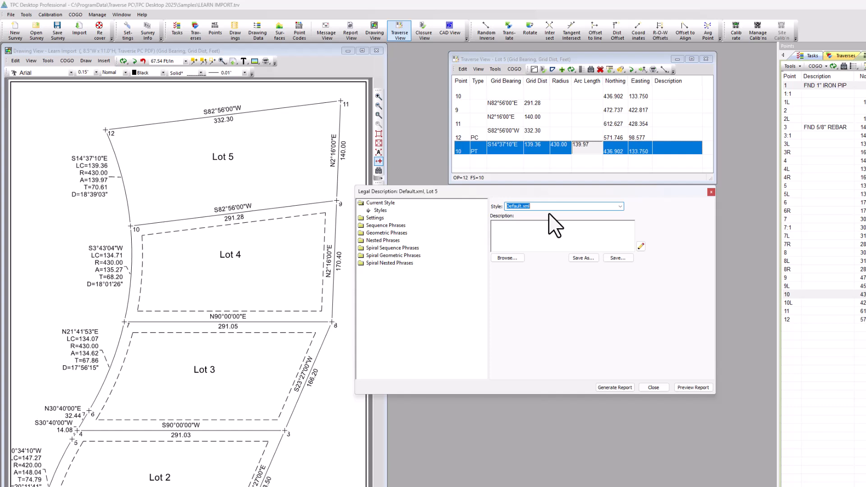
click(370, 218)
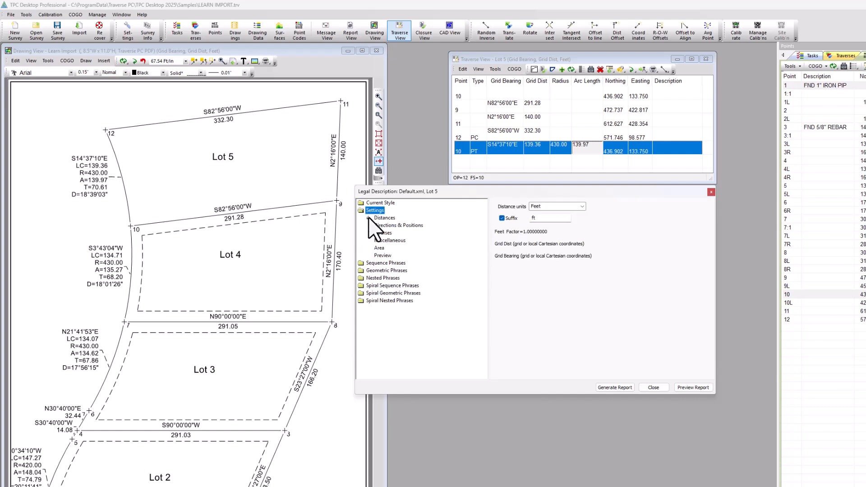
click(389, 219)
click(390, 225)
click(384, 233)
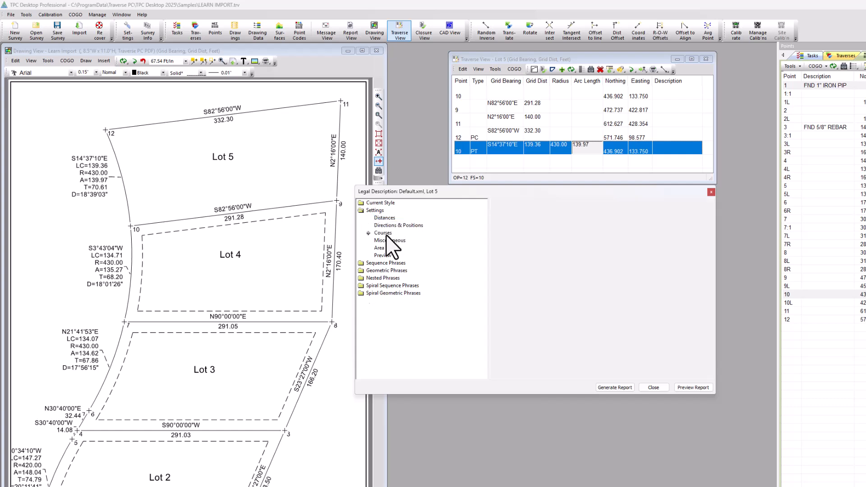
click(388, 241)
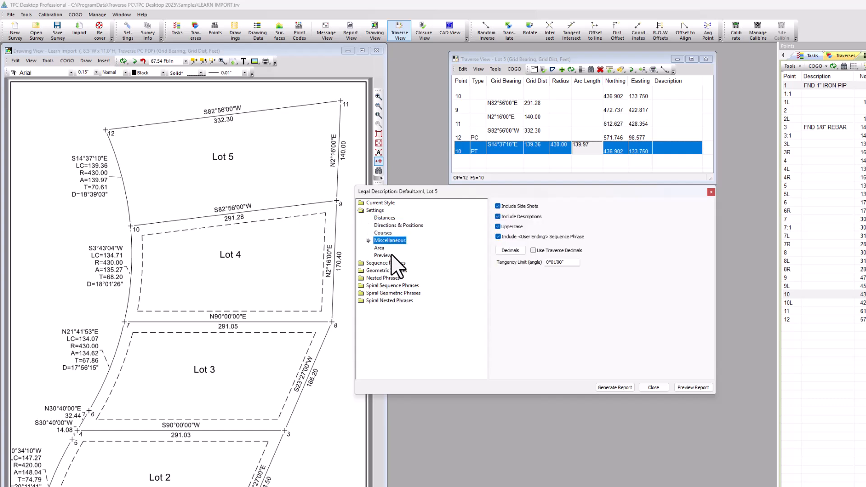
click(379, 248)
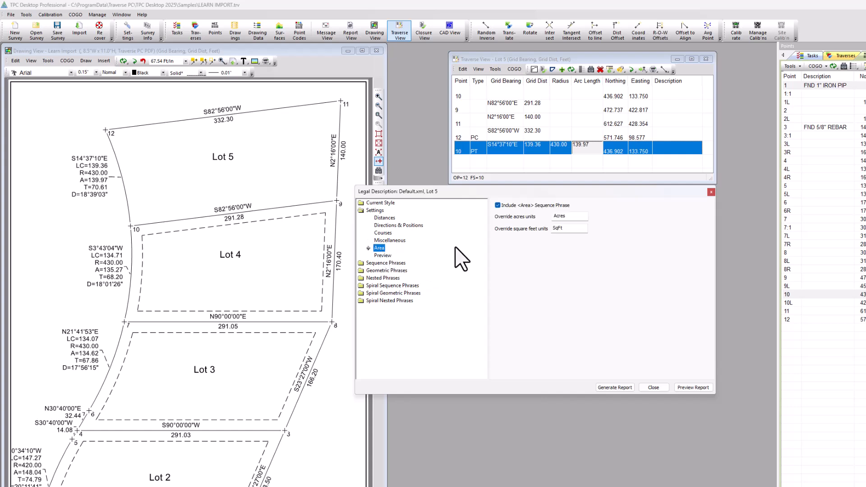
click(380, 203)
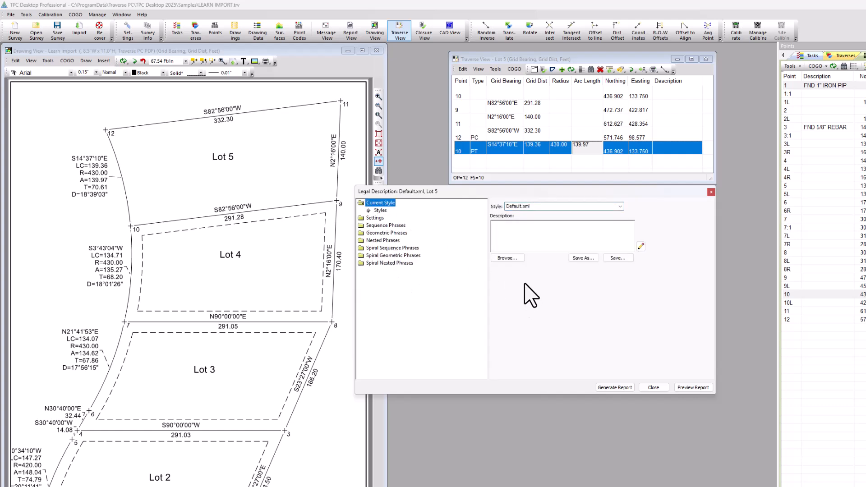
click(610, 387)
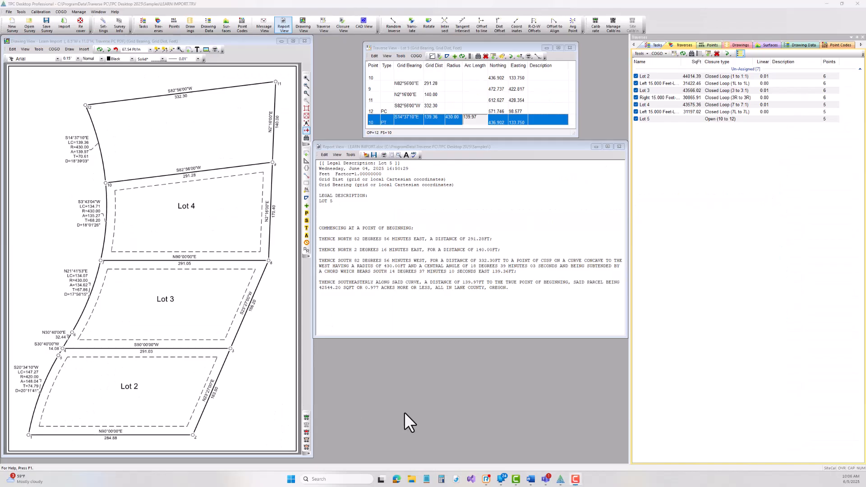
Close the legal description report and the Lot 5 traverse view, and open the Traverses learning guide
click(618, 147)
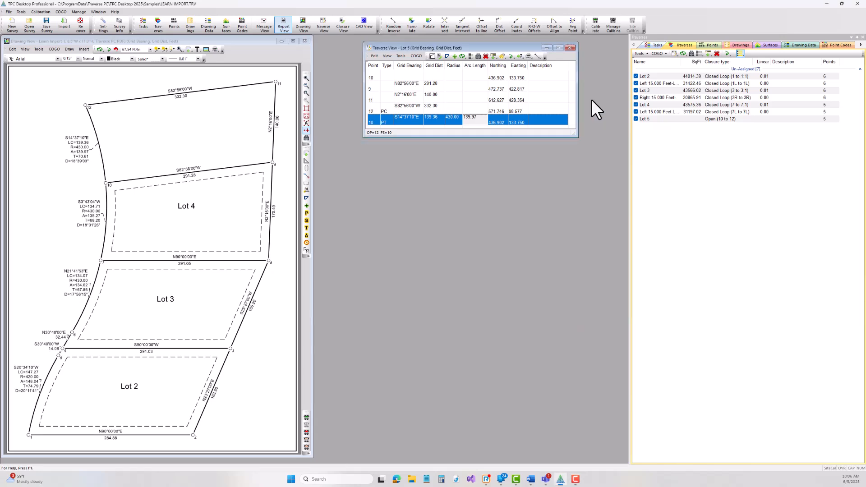
click(569, 48)
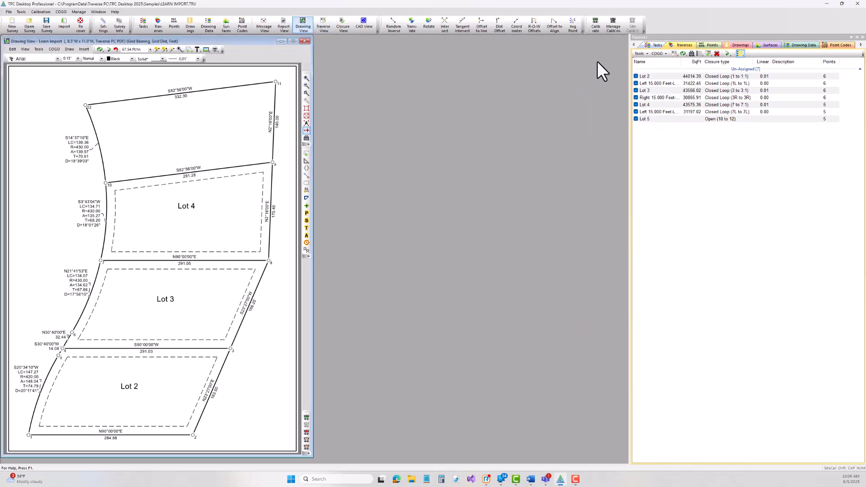
click(649, 46)
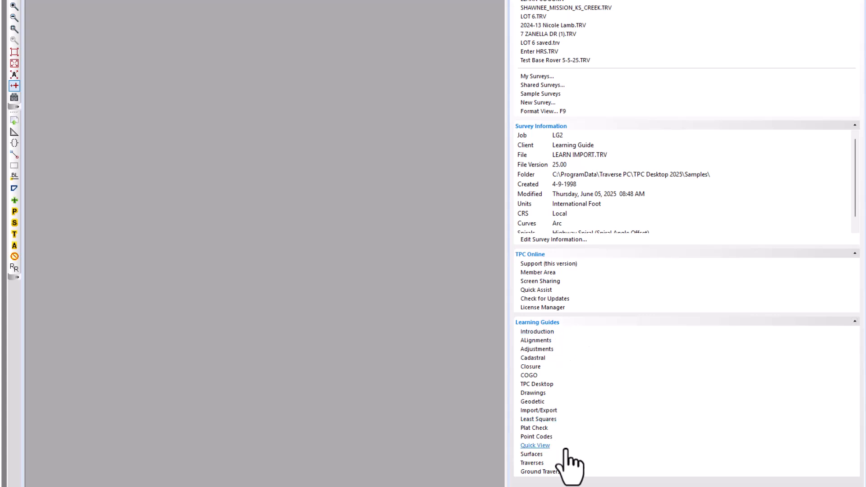
click(534, 463)
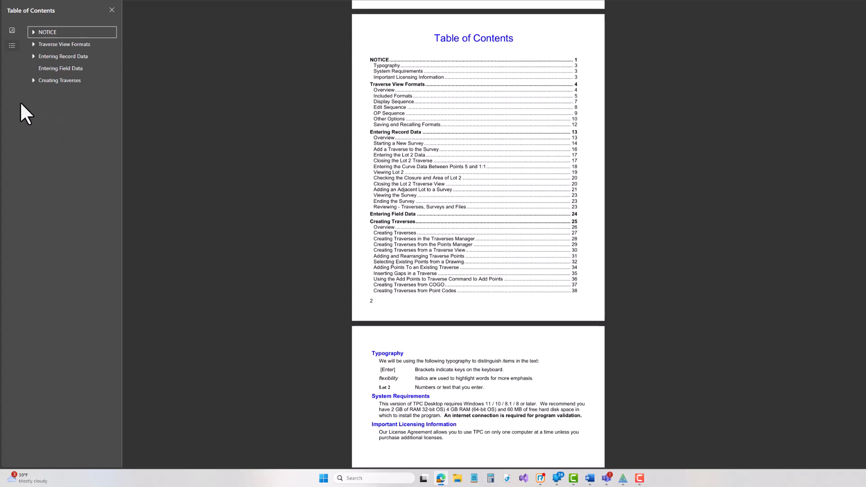
Read through the guide's Creating Traverses chapter and open the linked help topic on creating traverses in the Traverses Manager
click(50, 81)
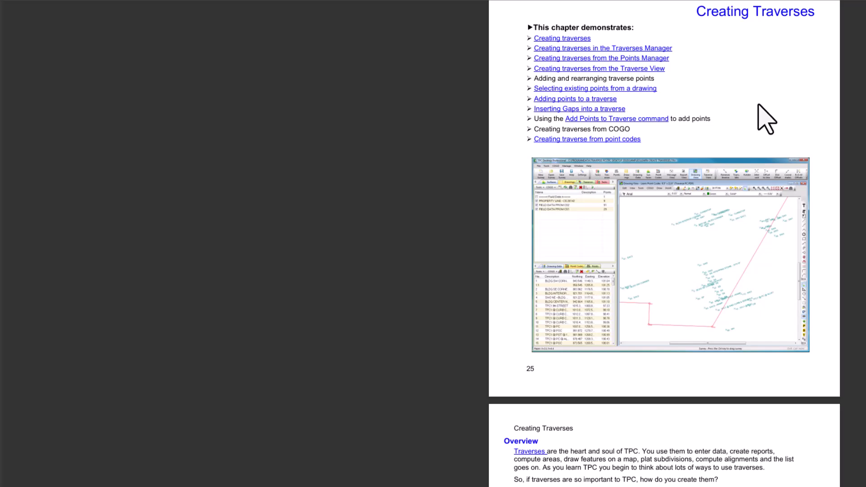
scroll(664, 244, down, 15)
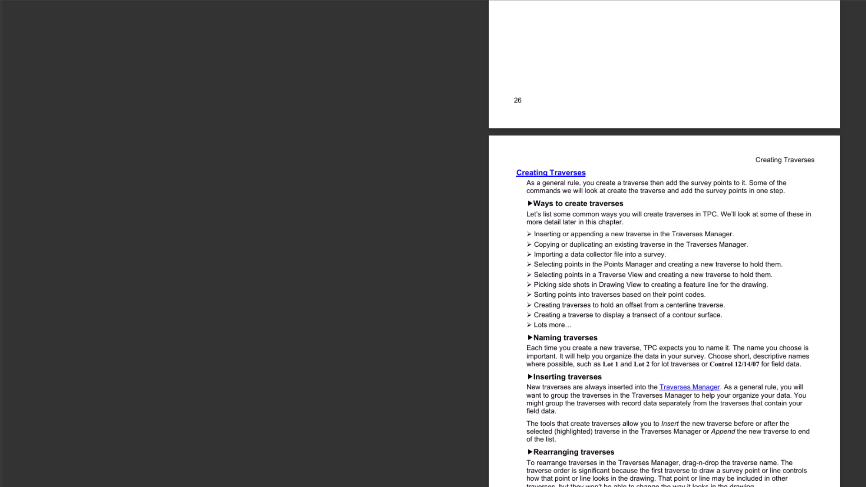
scroll(663, 244, down, 10)
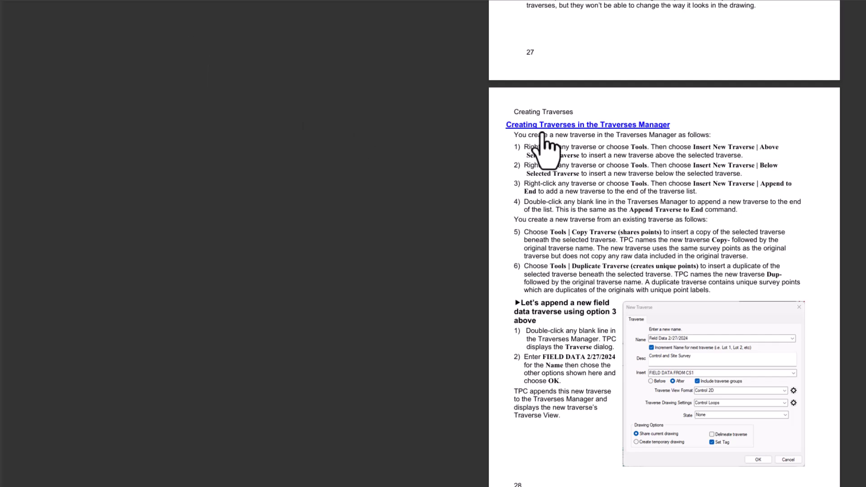
click(564, 127)
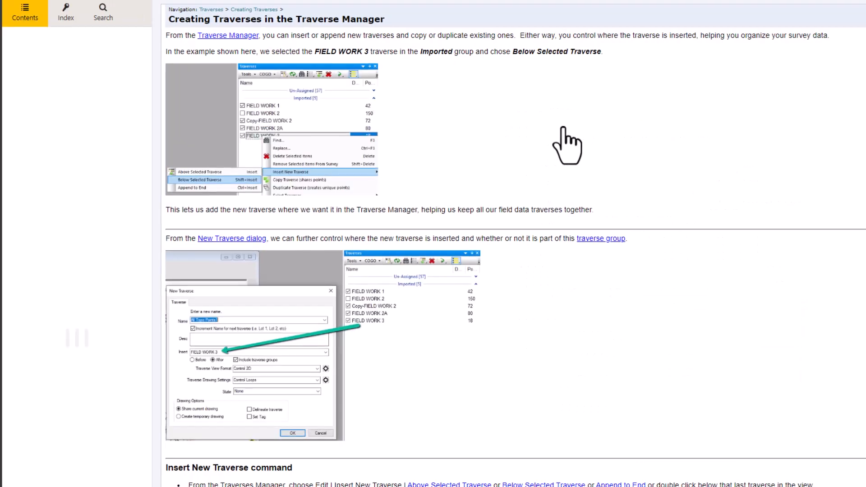